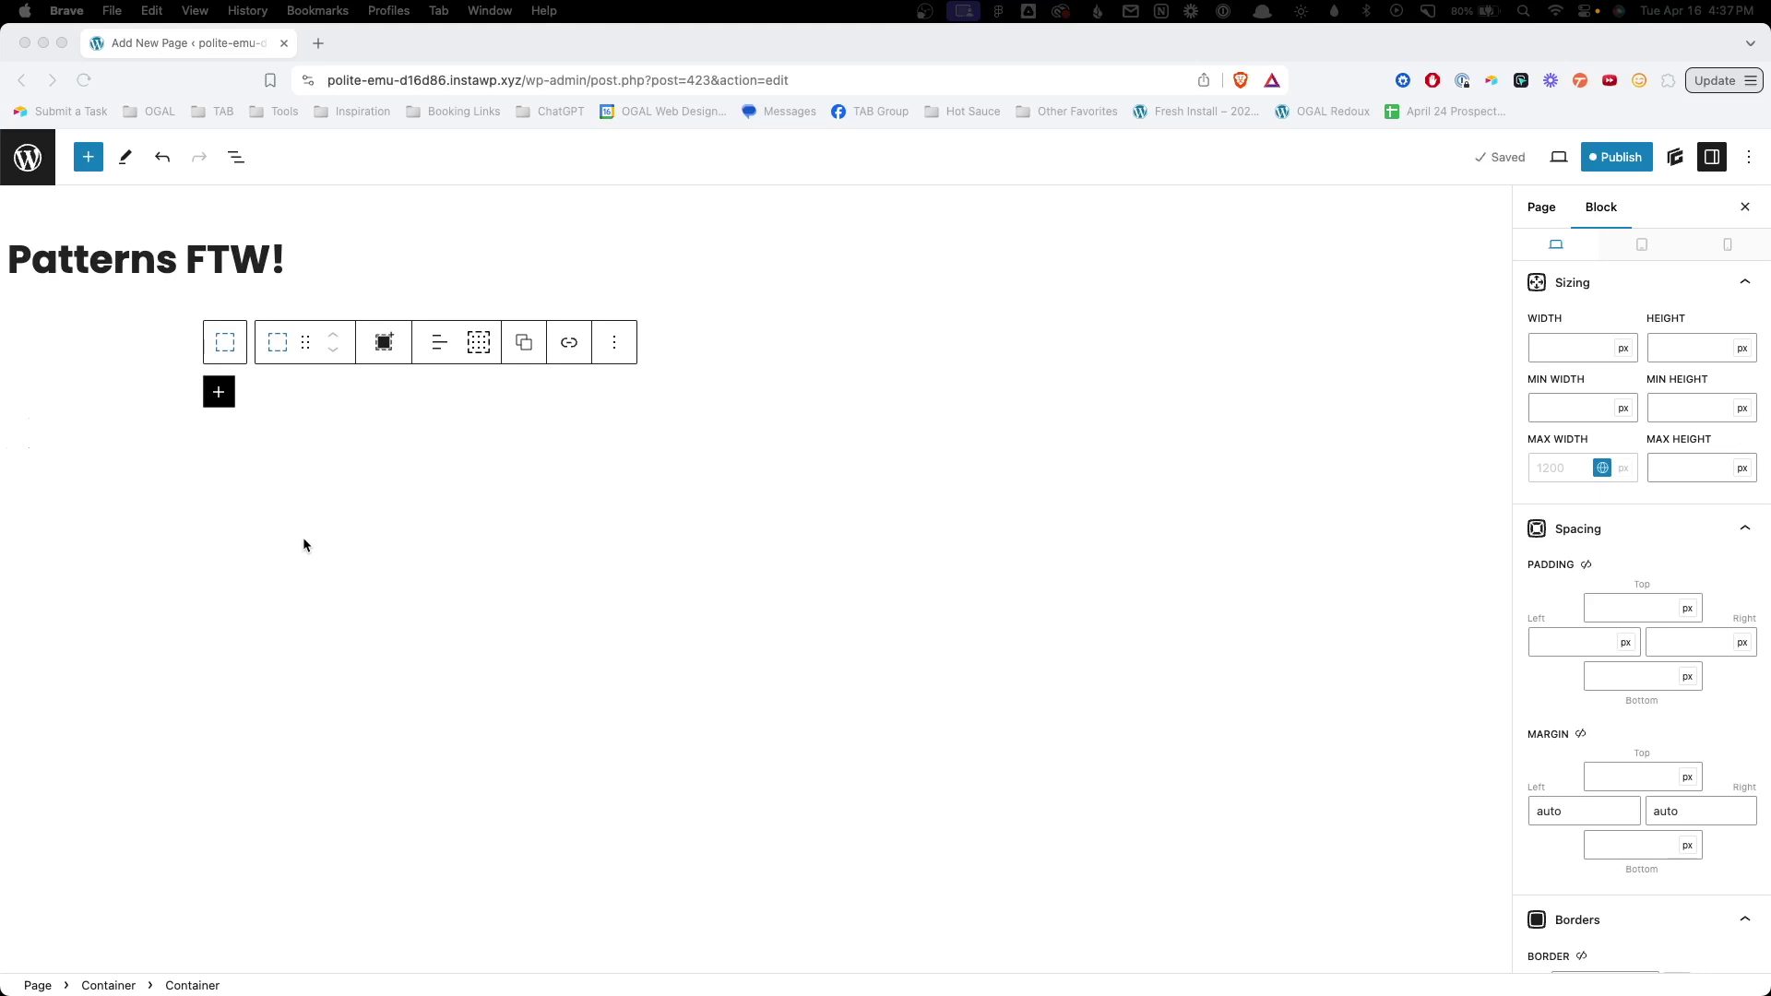
Step: Insert the Card -- Default pattern into the empty container by searching 'card'
{"action": "left_click", "coordinate": [218, 391]}
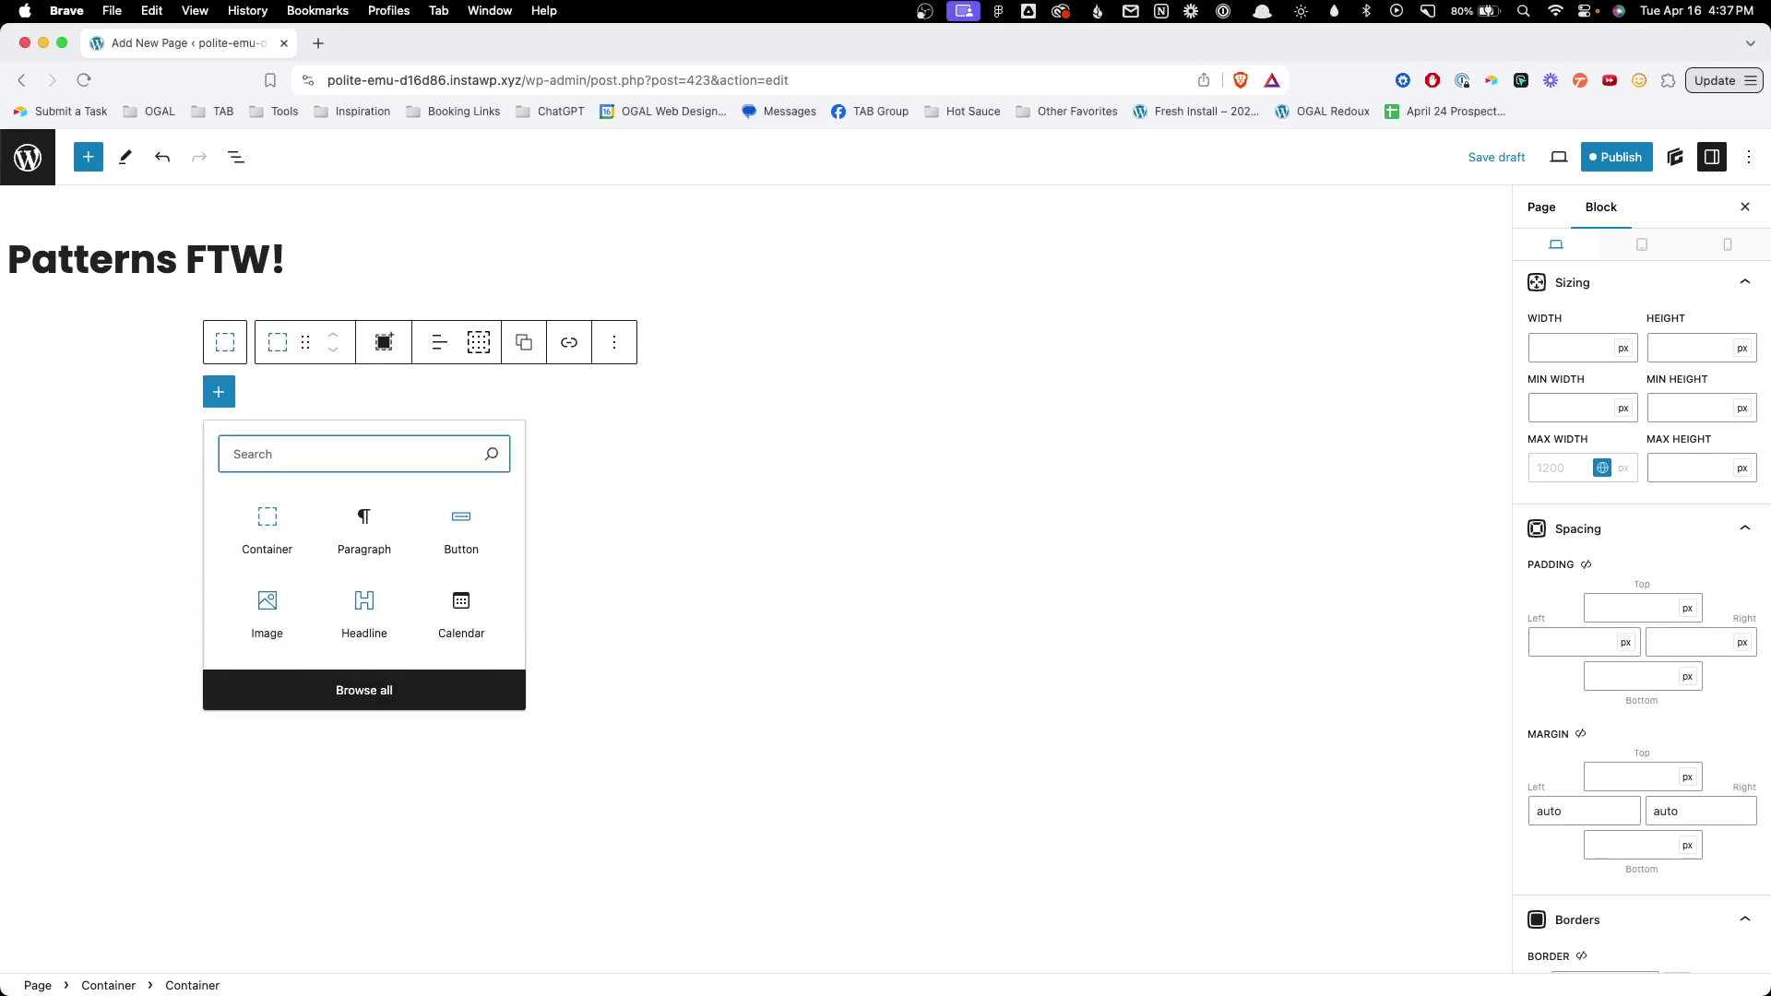
{"action": "type", "text": "card"}
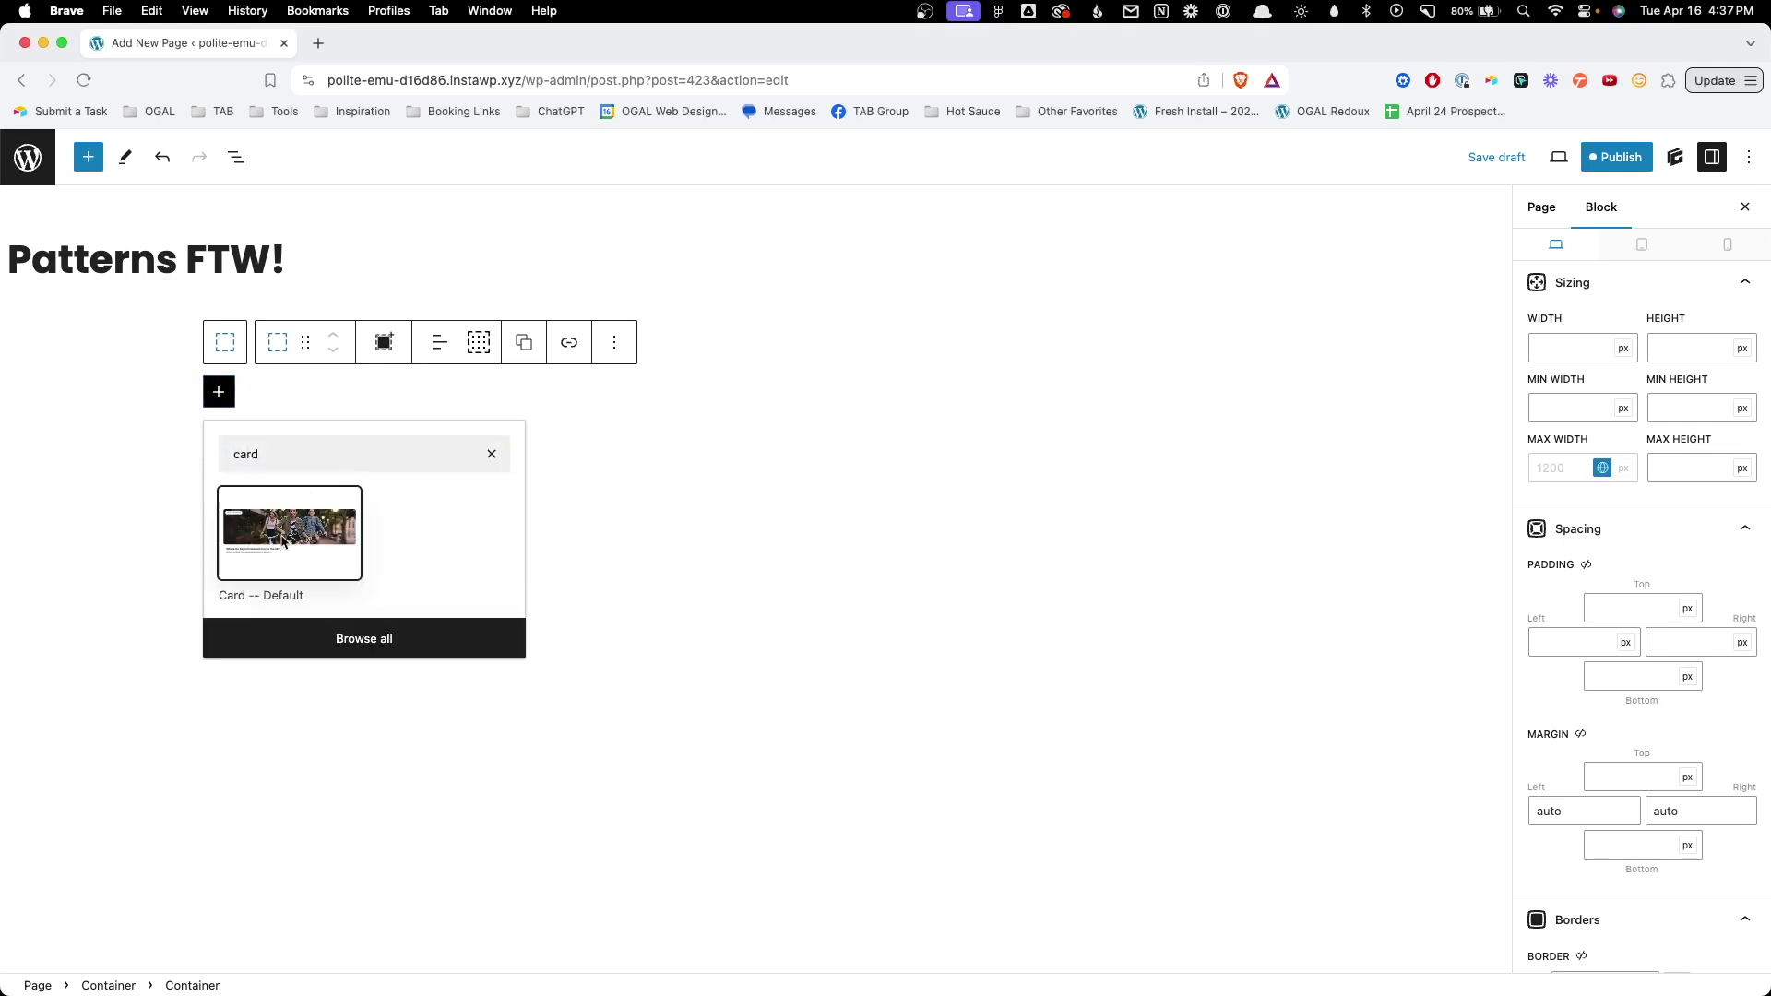
{"action": "left_click", "coordinate": [283, 540]}
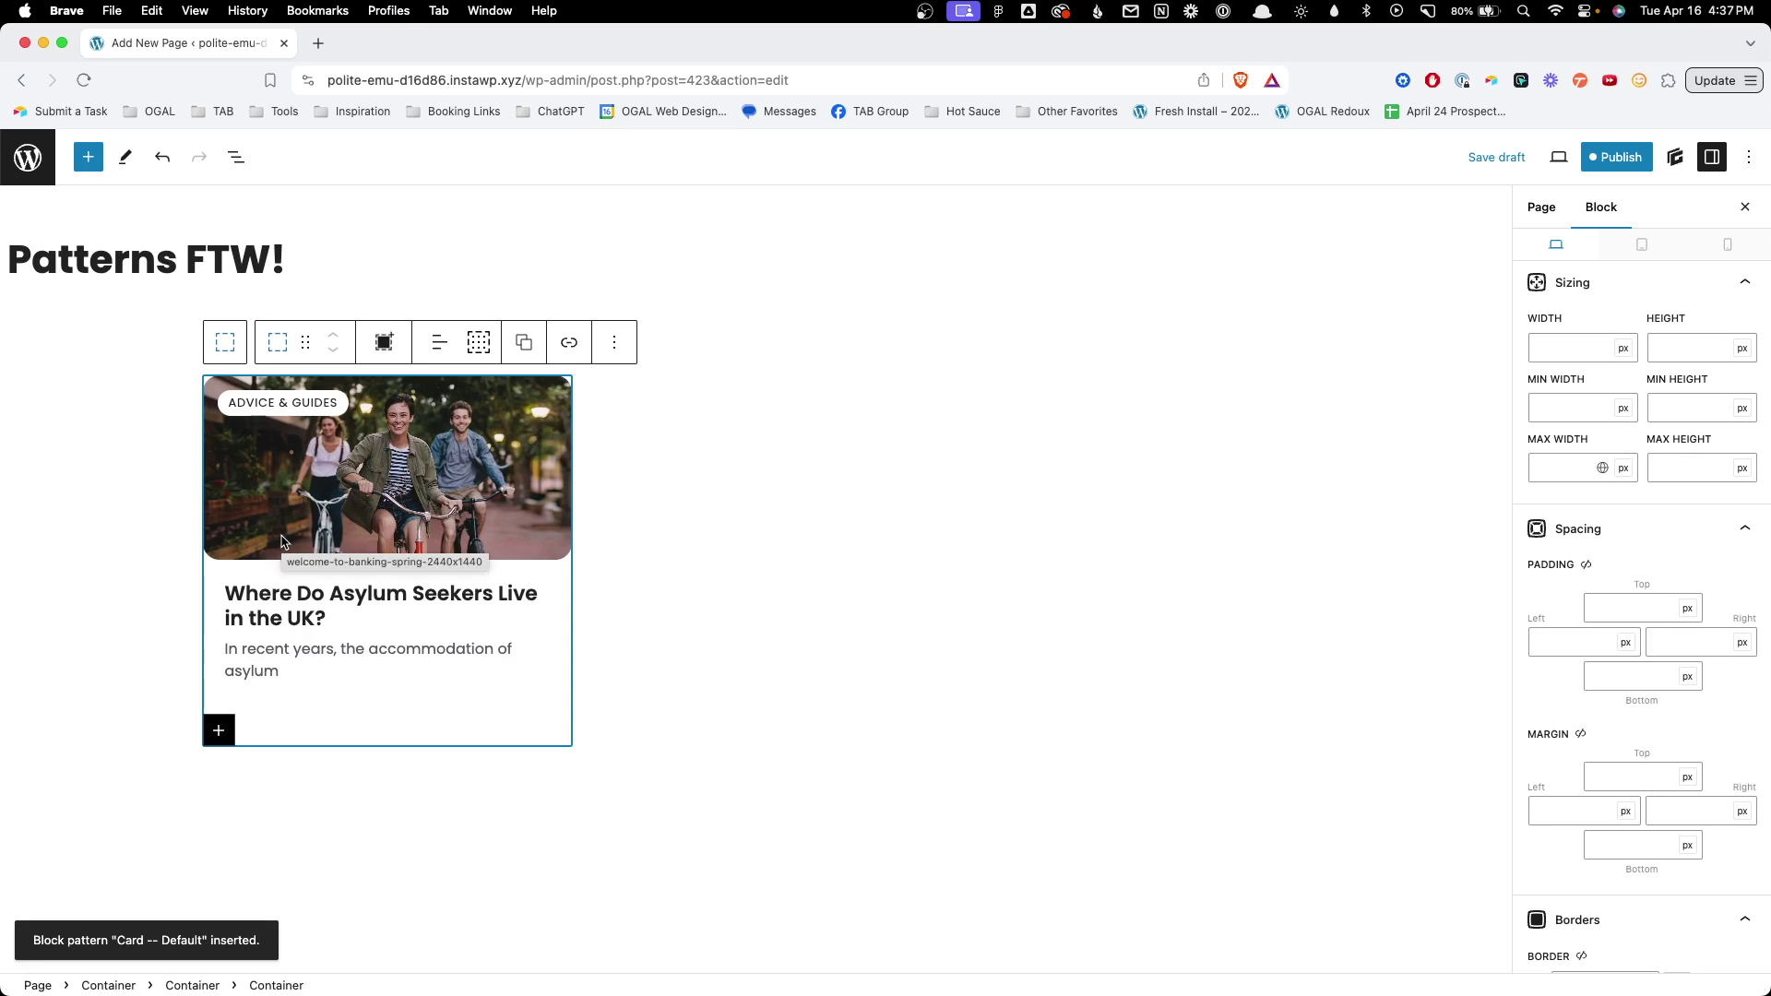
{"action": "left_click", "coordinate": [283, 540]}
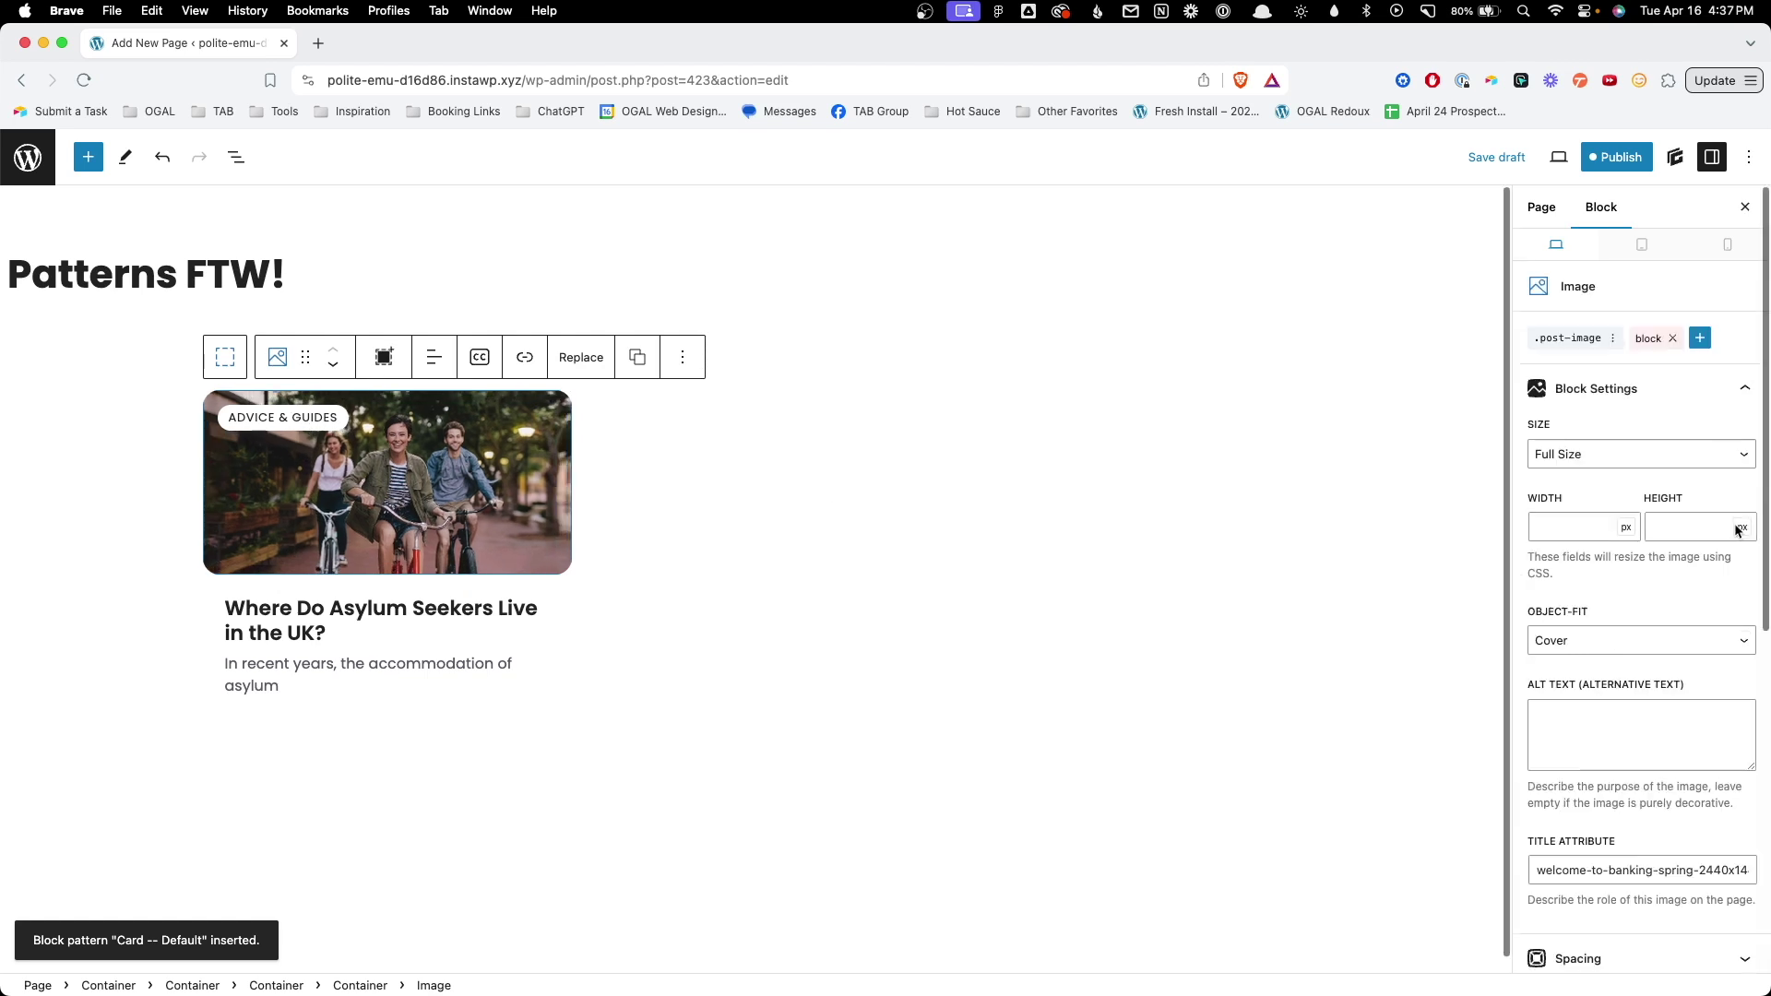
Step: Select the card's ADVICE & GUIDES tag, title, excerpt and image in turn
{"action": "left_click", "coordinate": [294, 422]}
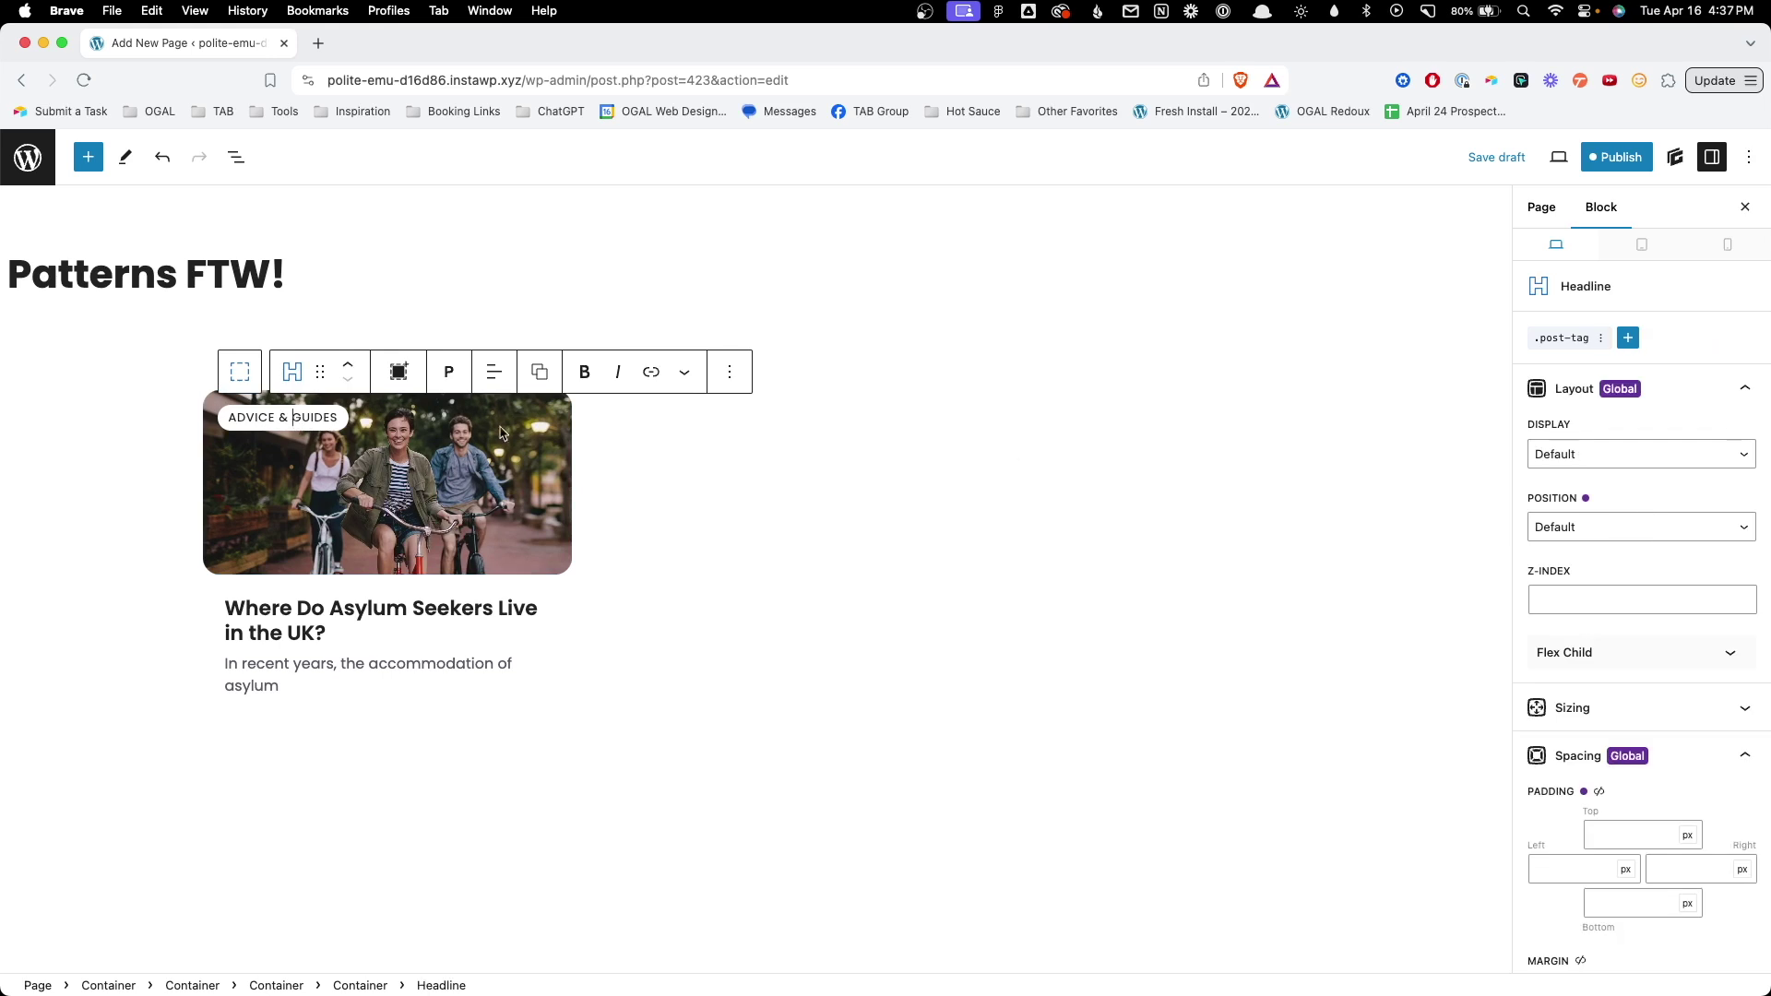
{"action": "left_click", "coordinate": [424, 609]}
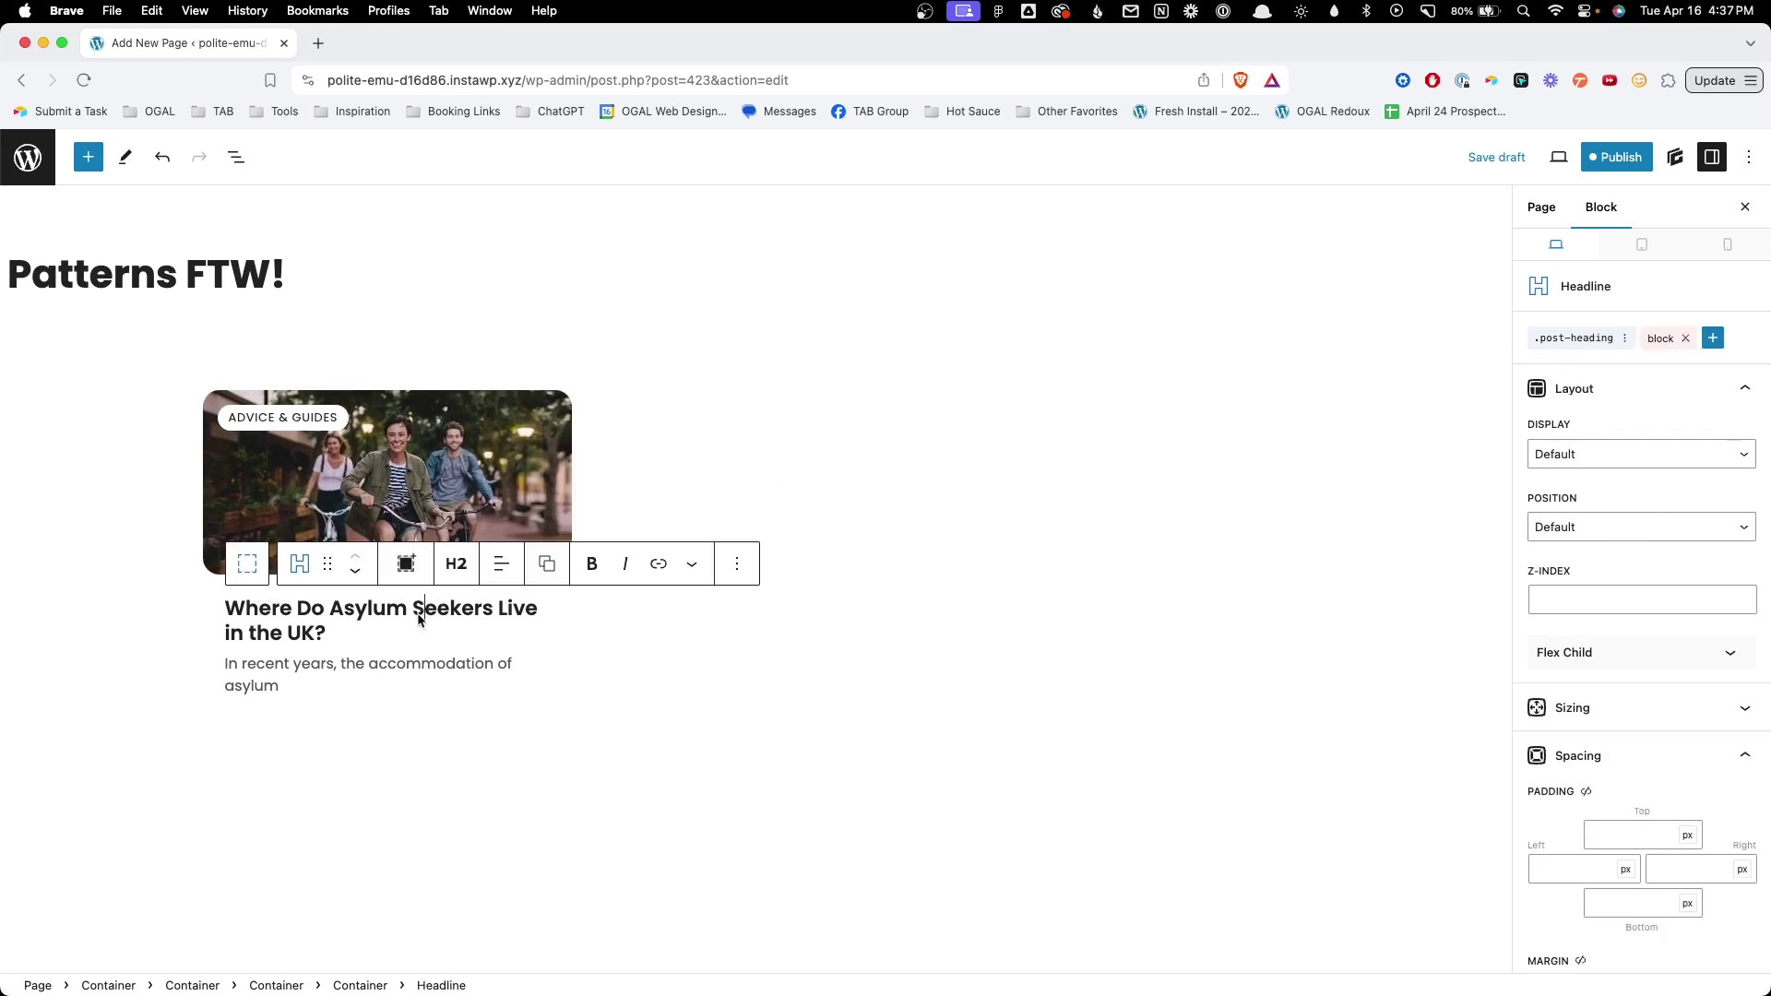
{"action": "left_click", "coordinate": [387, 666]}
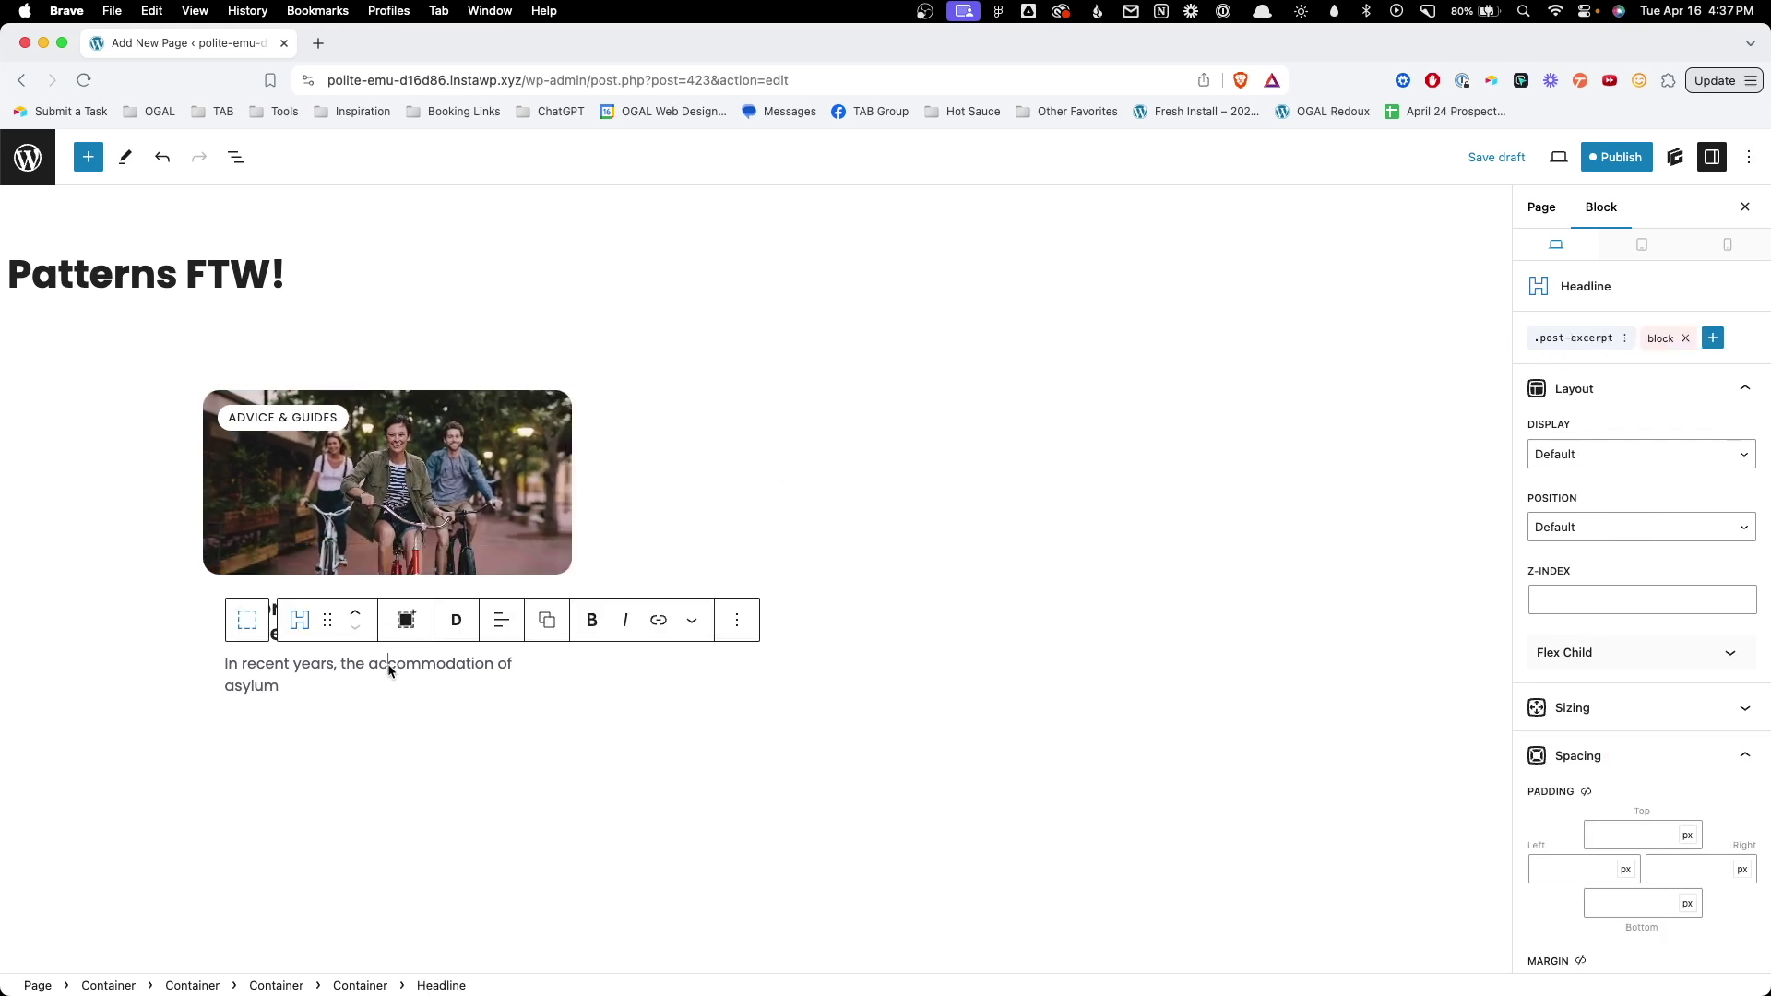
{"action": "left_click", "coordinate": [455, 515]}
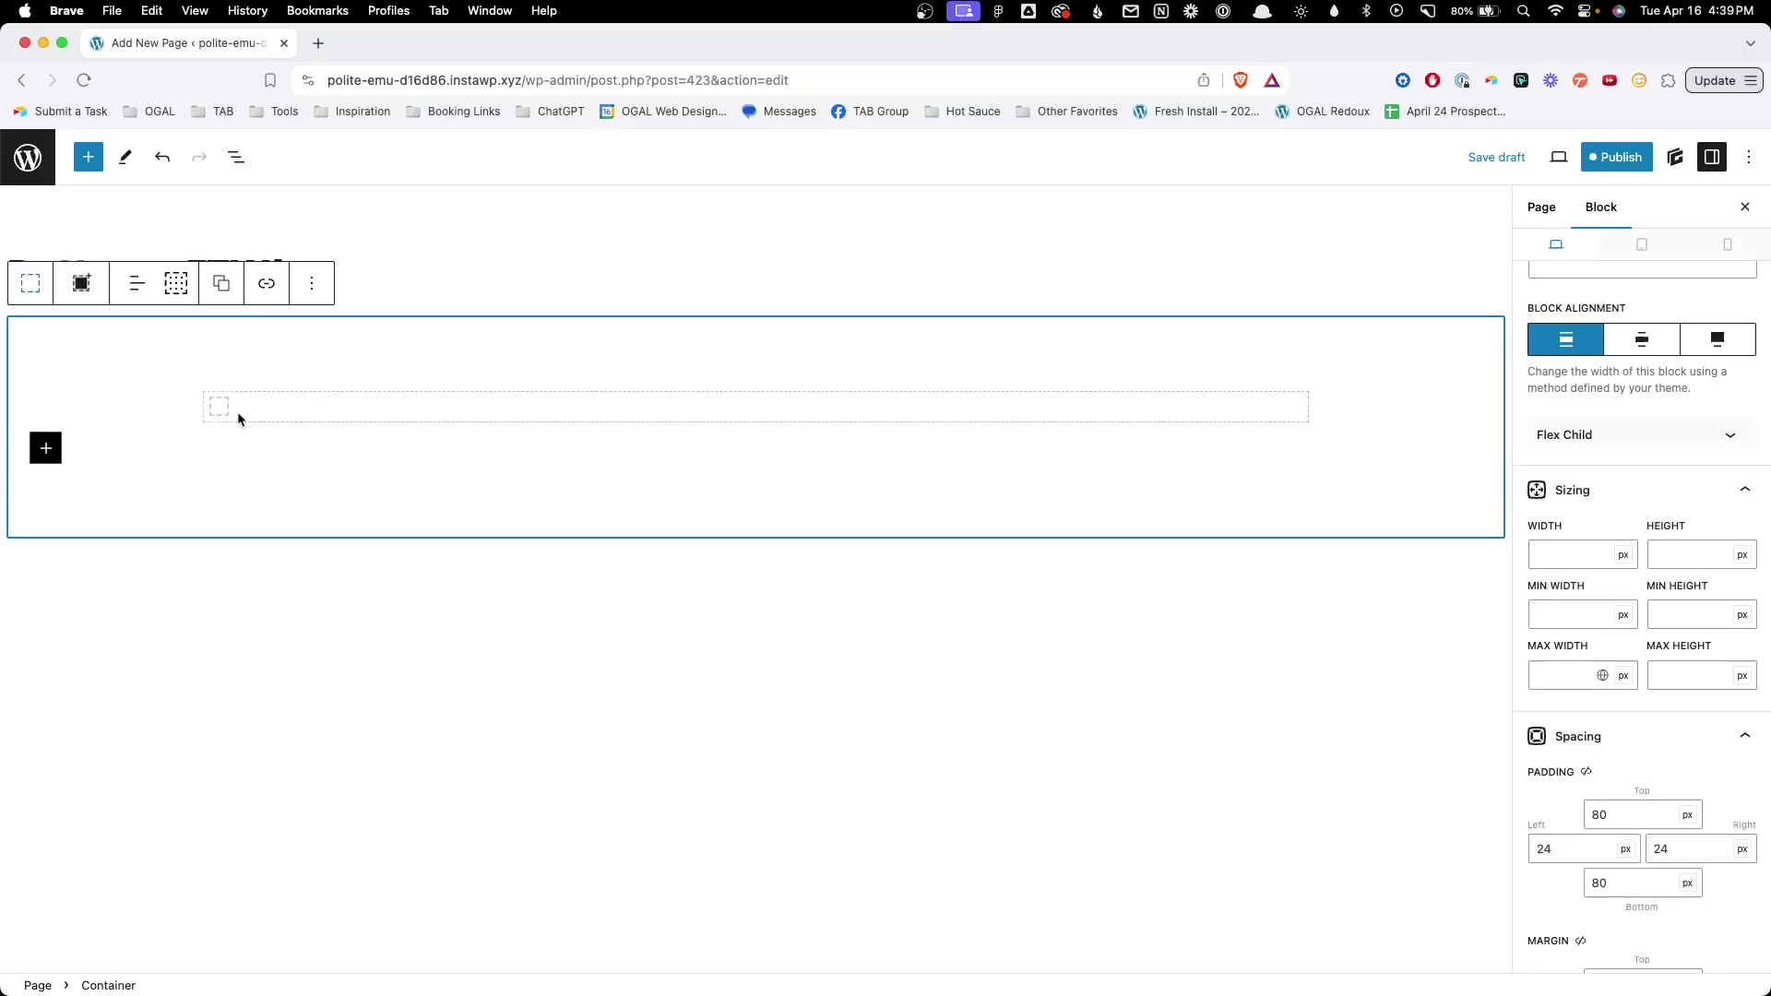
Step: Insert a Button block into the inner container and enter 'button--primary' as a new style name
{"action": "left_click", "coordinate": [219, 410]}
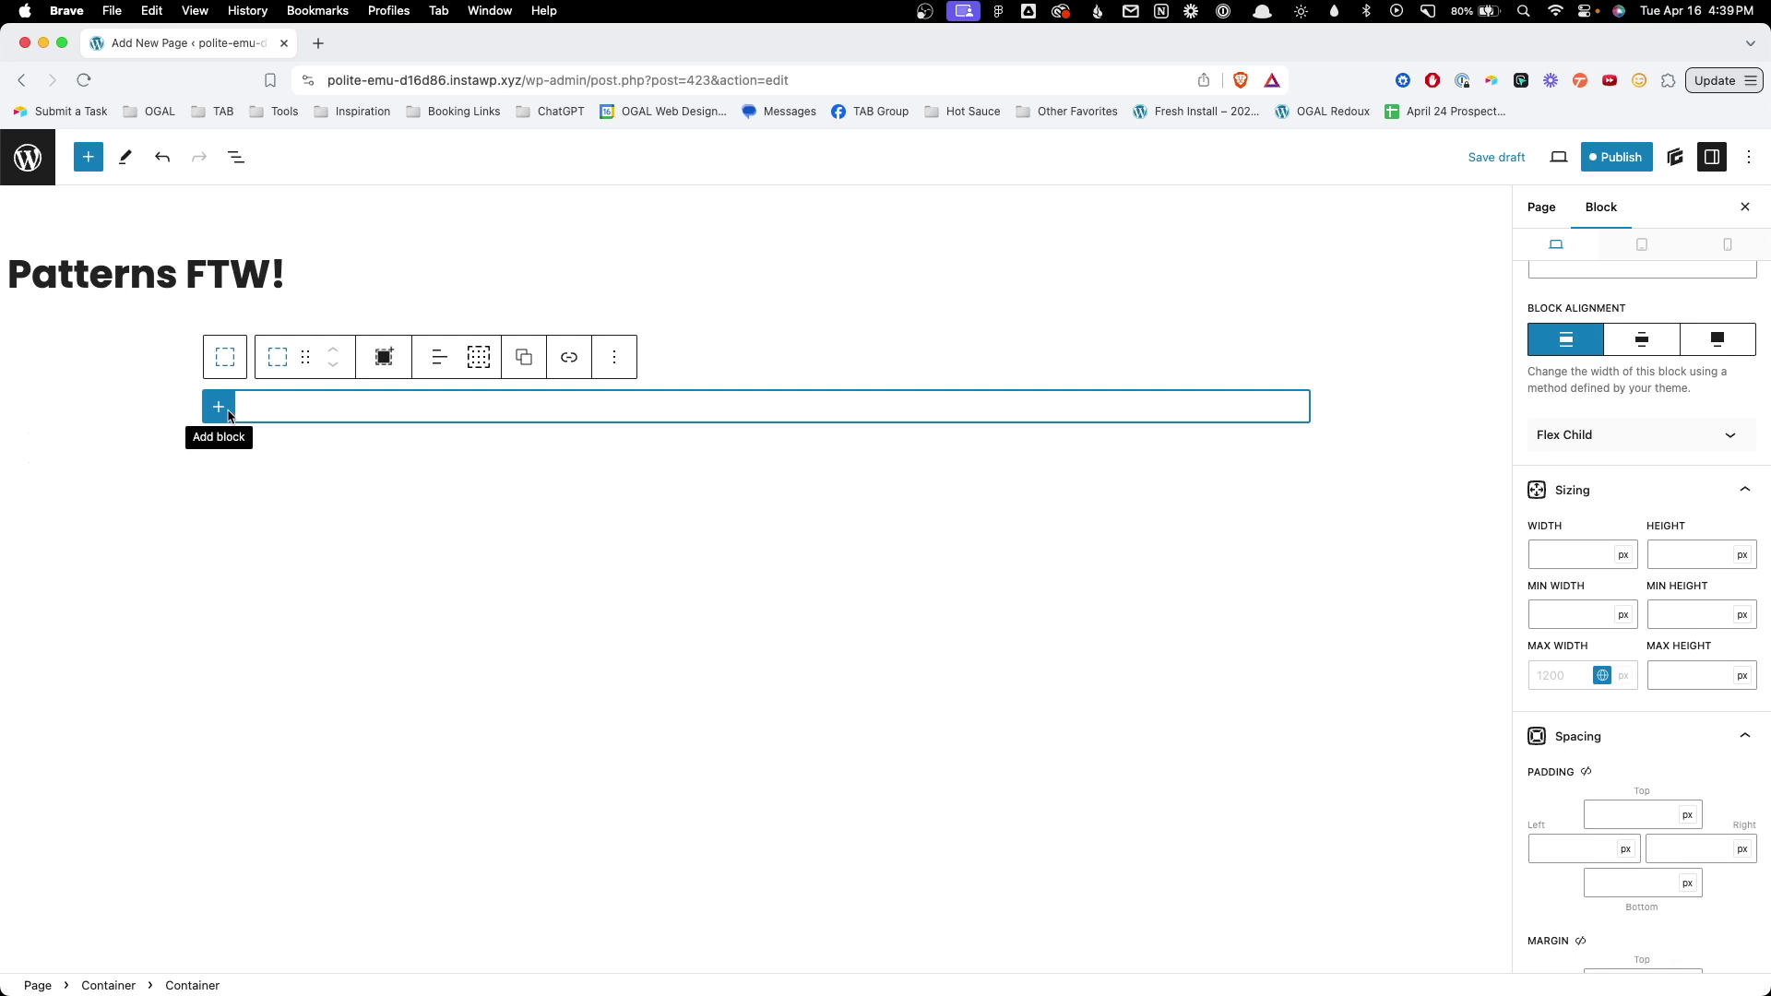
{"action": "left_click", "coordinate": [221, 409]}
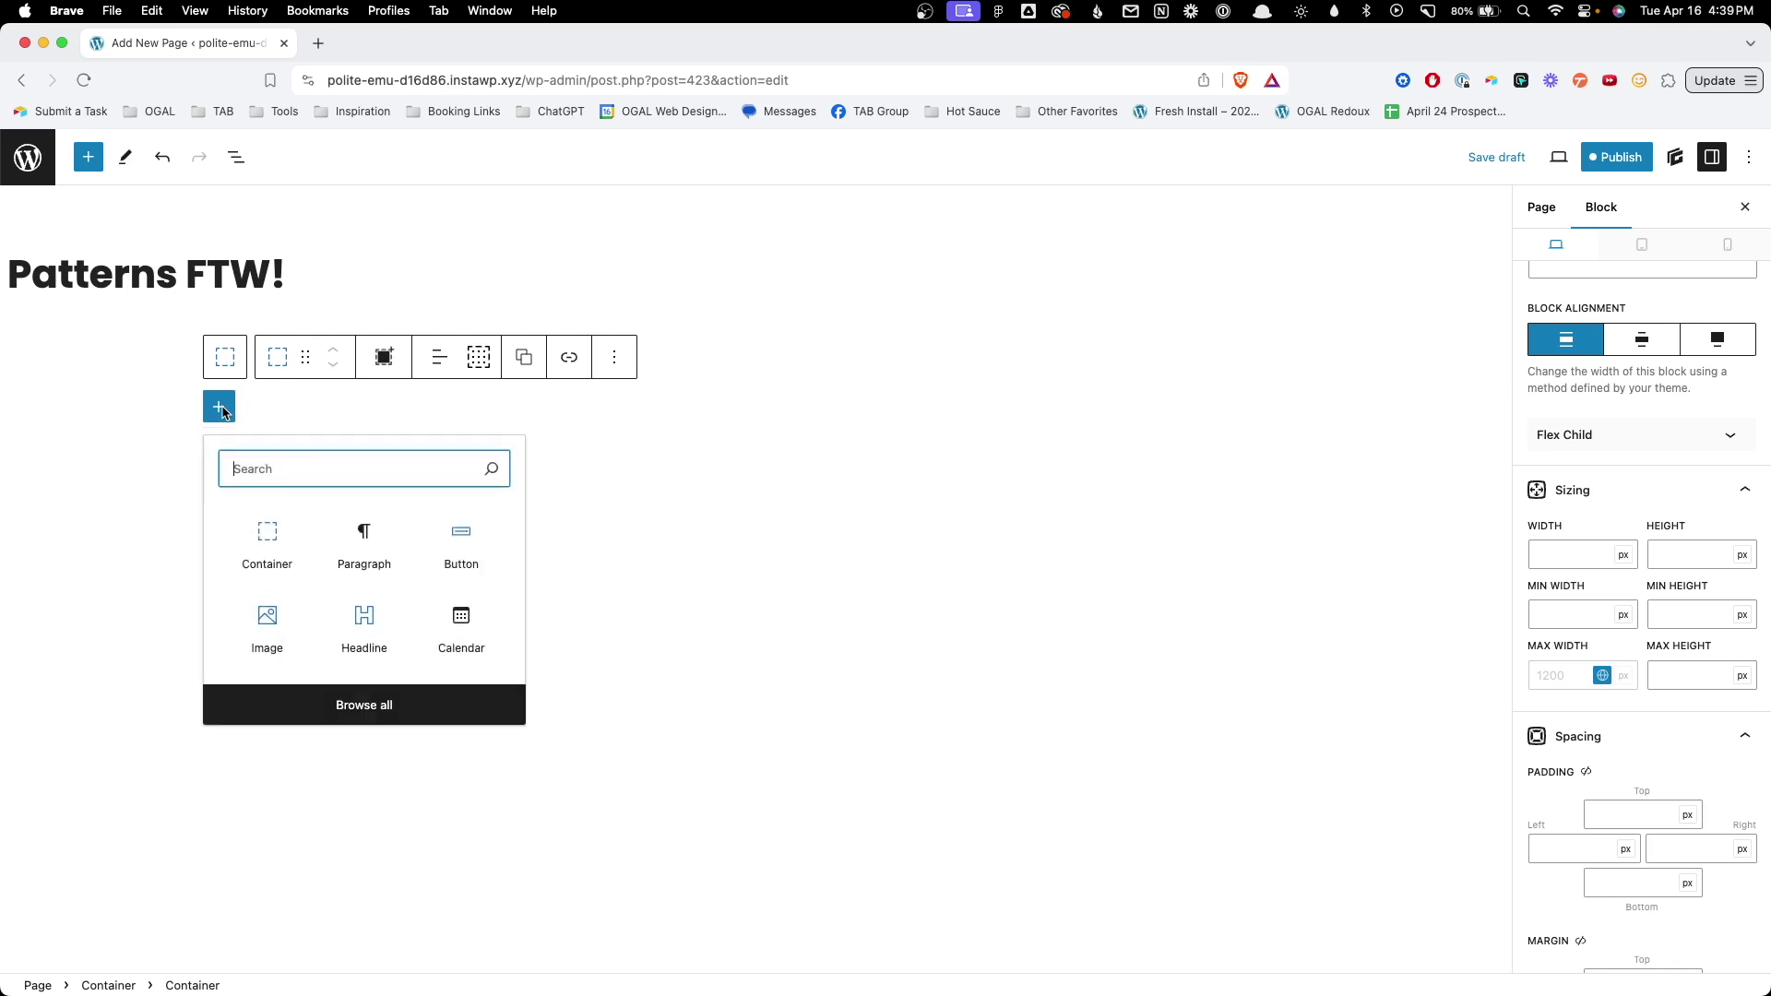
{"action": "left_click", "coordinate": [475, 541]}
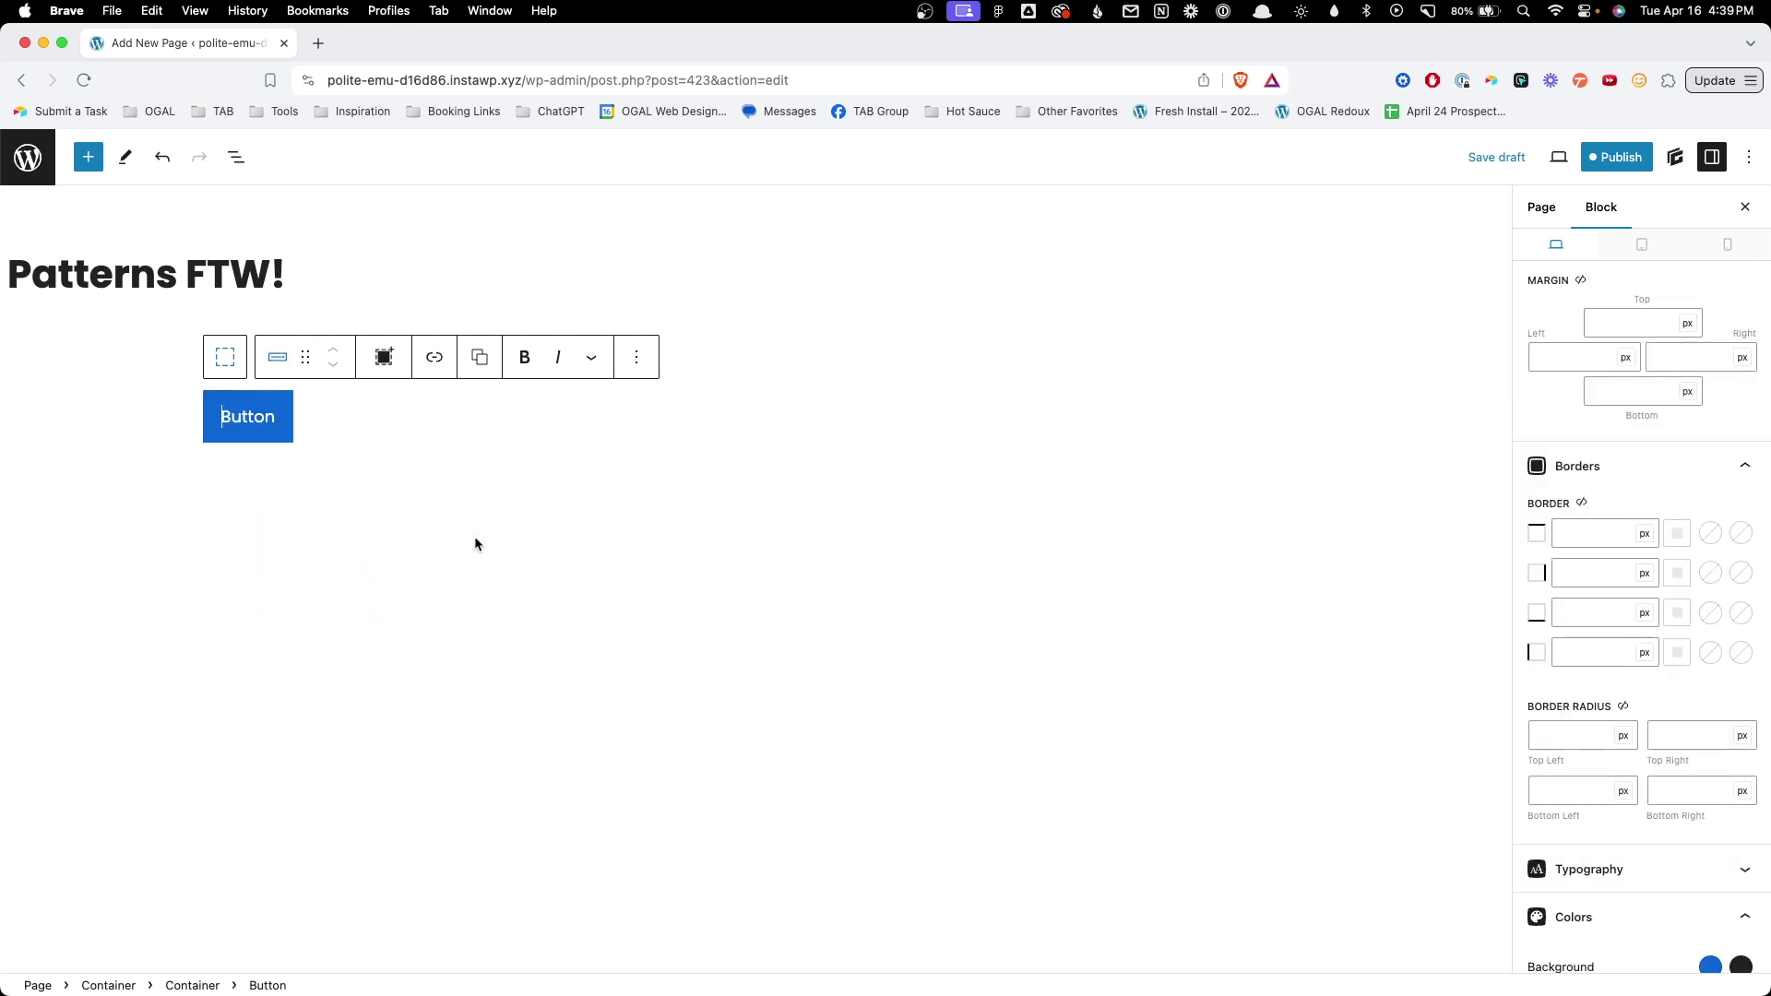
{"action": "scroll", "coordinate": [1624, 369], "scroll_direction": "up", "scroll_amount": 5}
{"action": "left_click", "coordinate": [1624, 364]}
{"action": "type", "text": "button"}
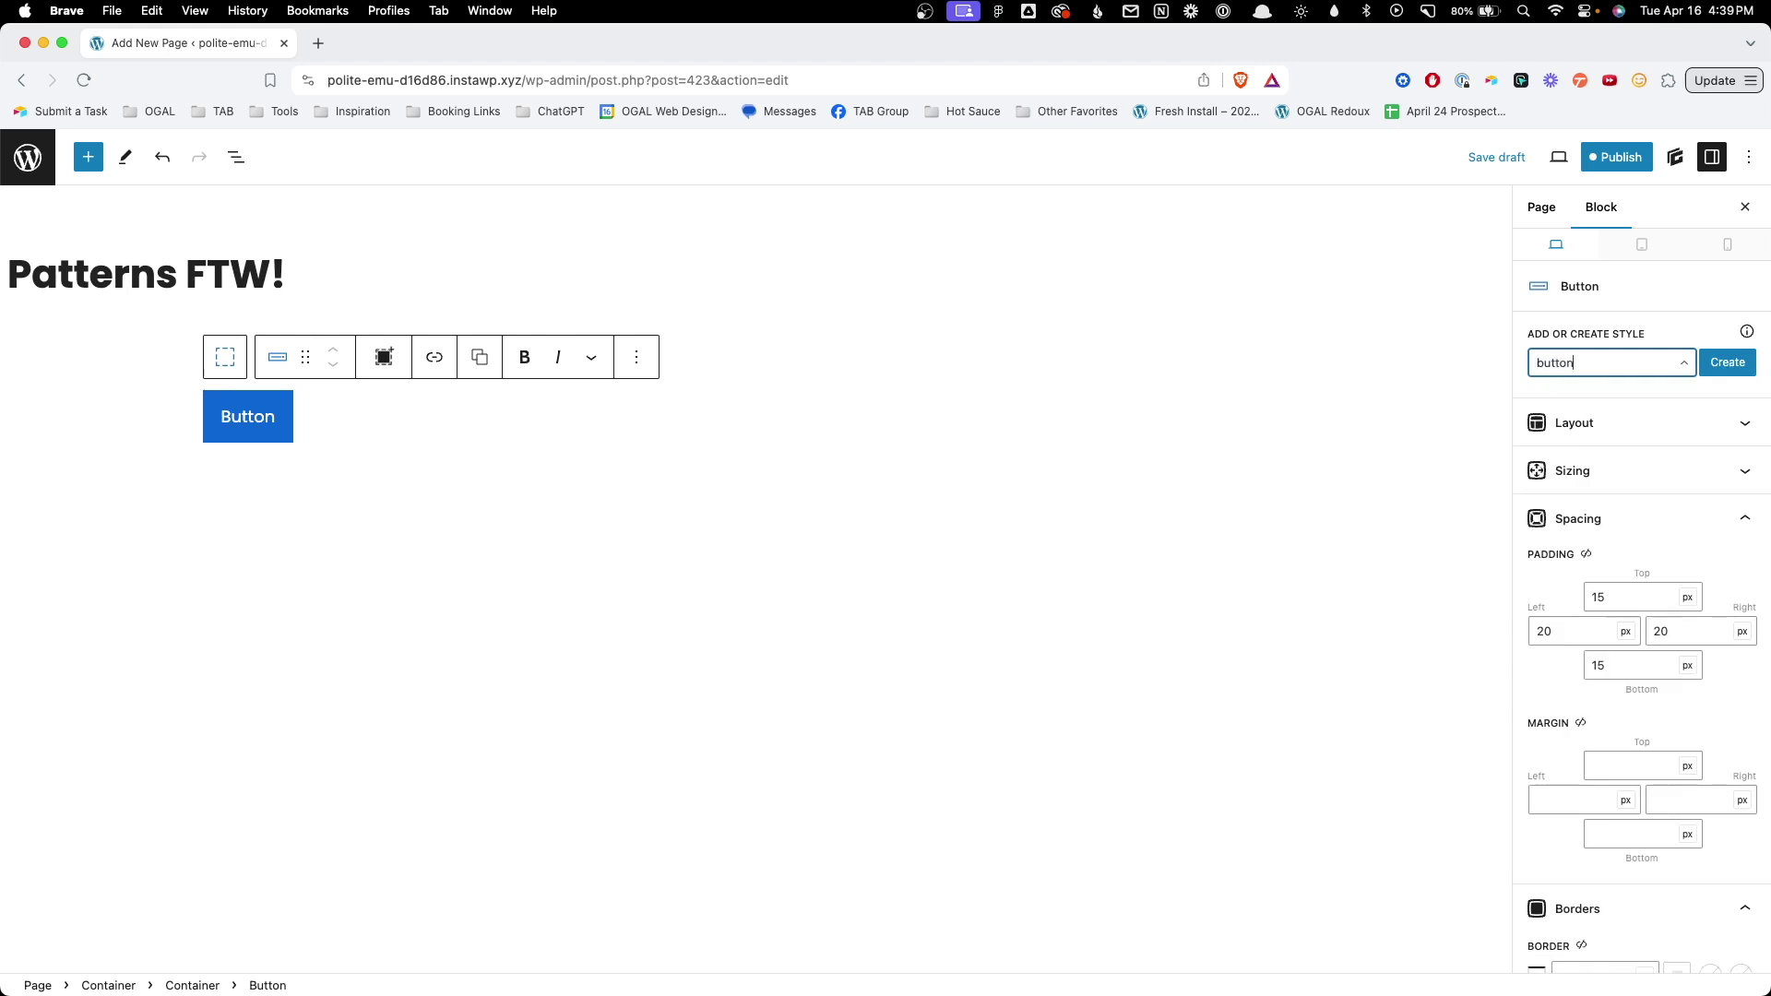
{"action": "type", "text": "--primary"}
Step: Create .button--primary by moving the button's local styles into it, then start editing it
{"action": "left_click", "coordinate": [1714, 367]}
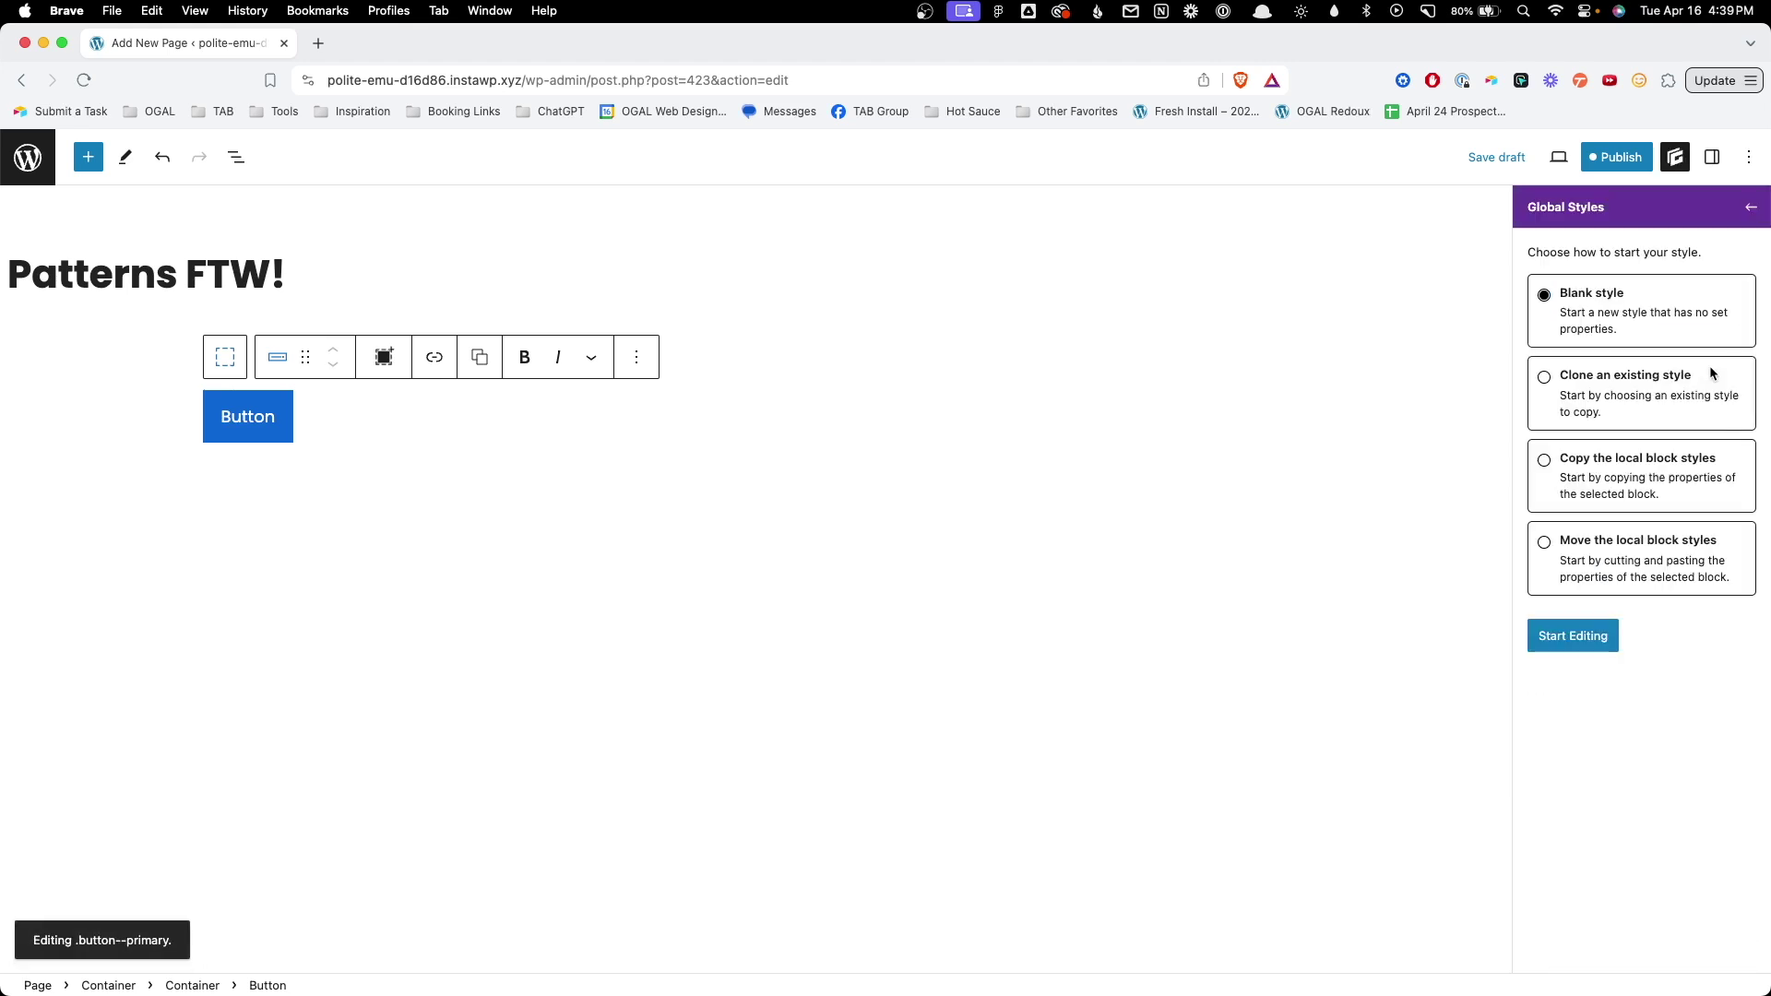
{"action": "left_click", "coordinate": [1677, 574]}
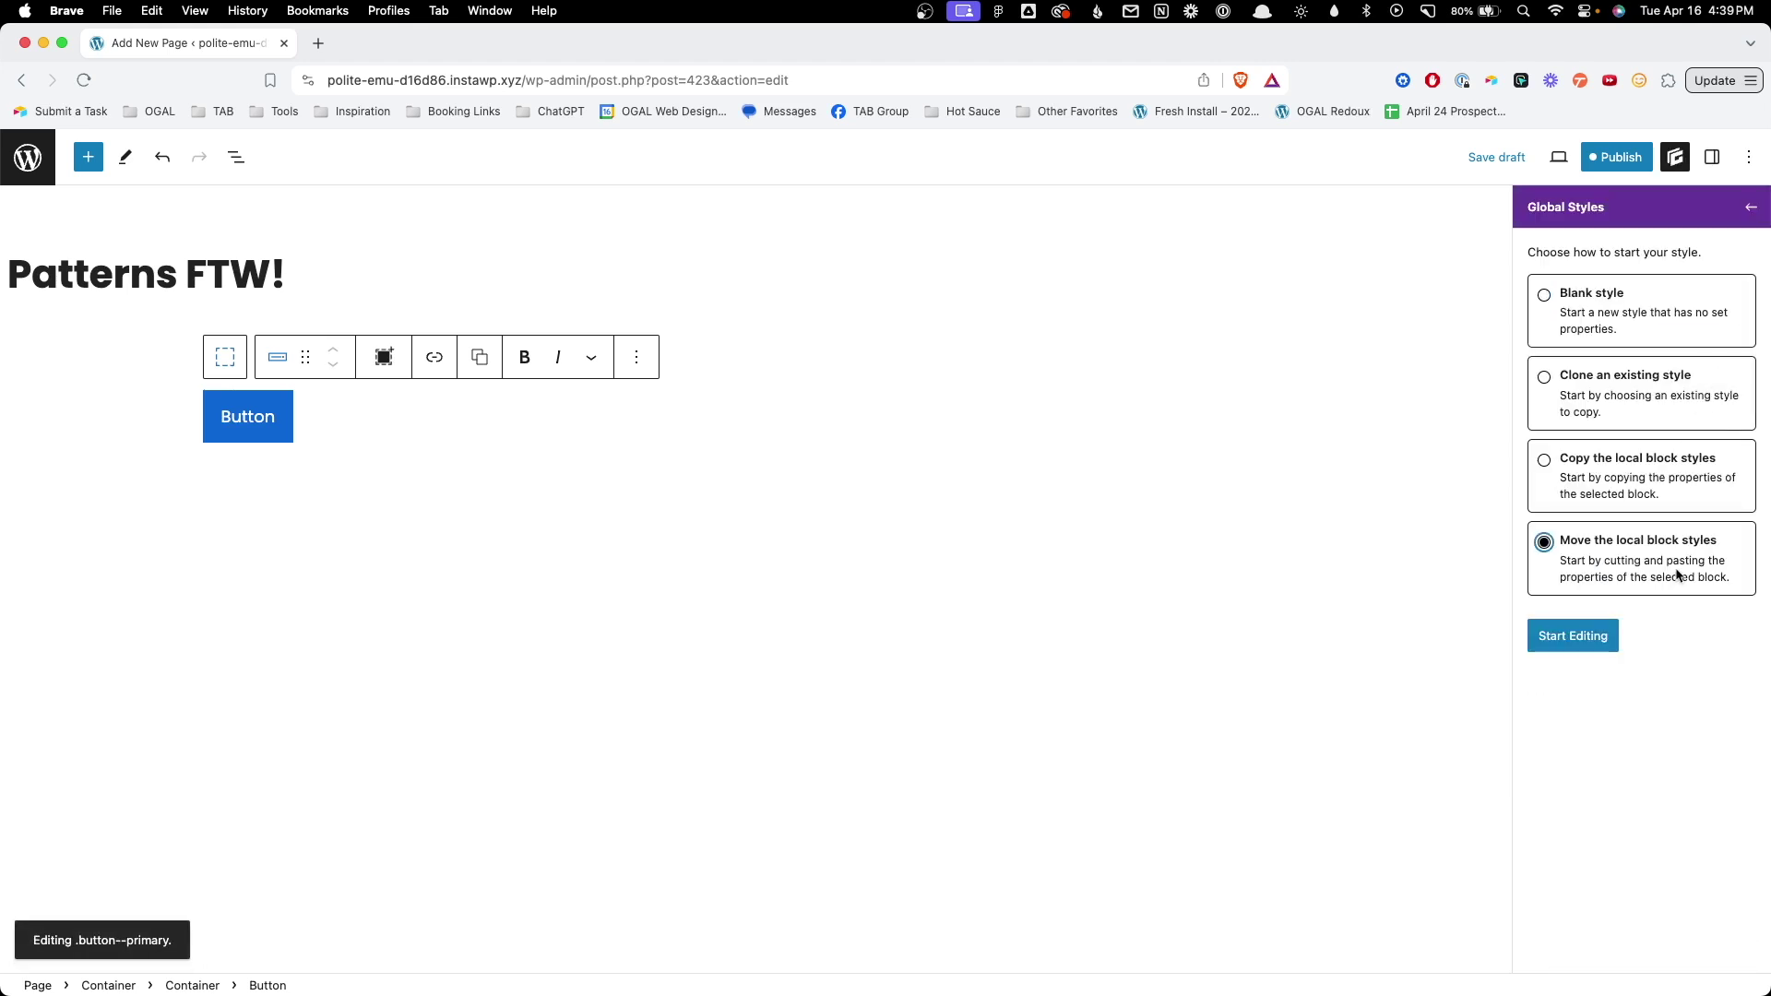
{"action": "left_click", "coordinate": [1593, 640]}
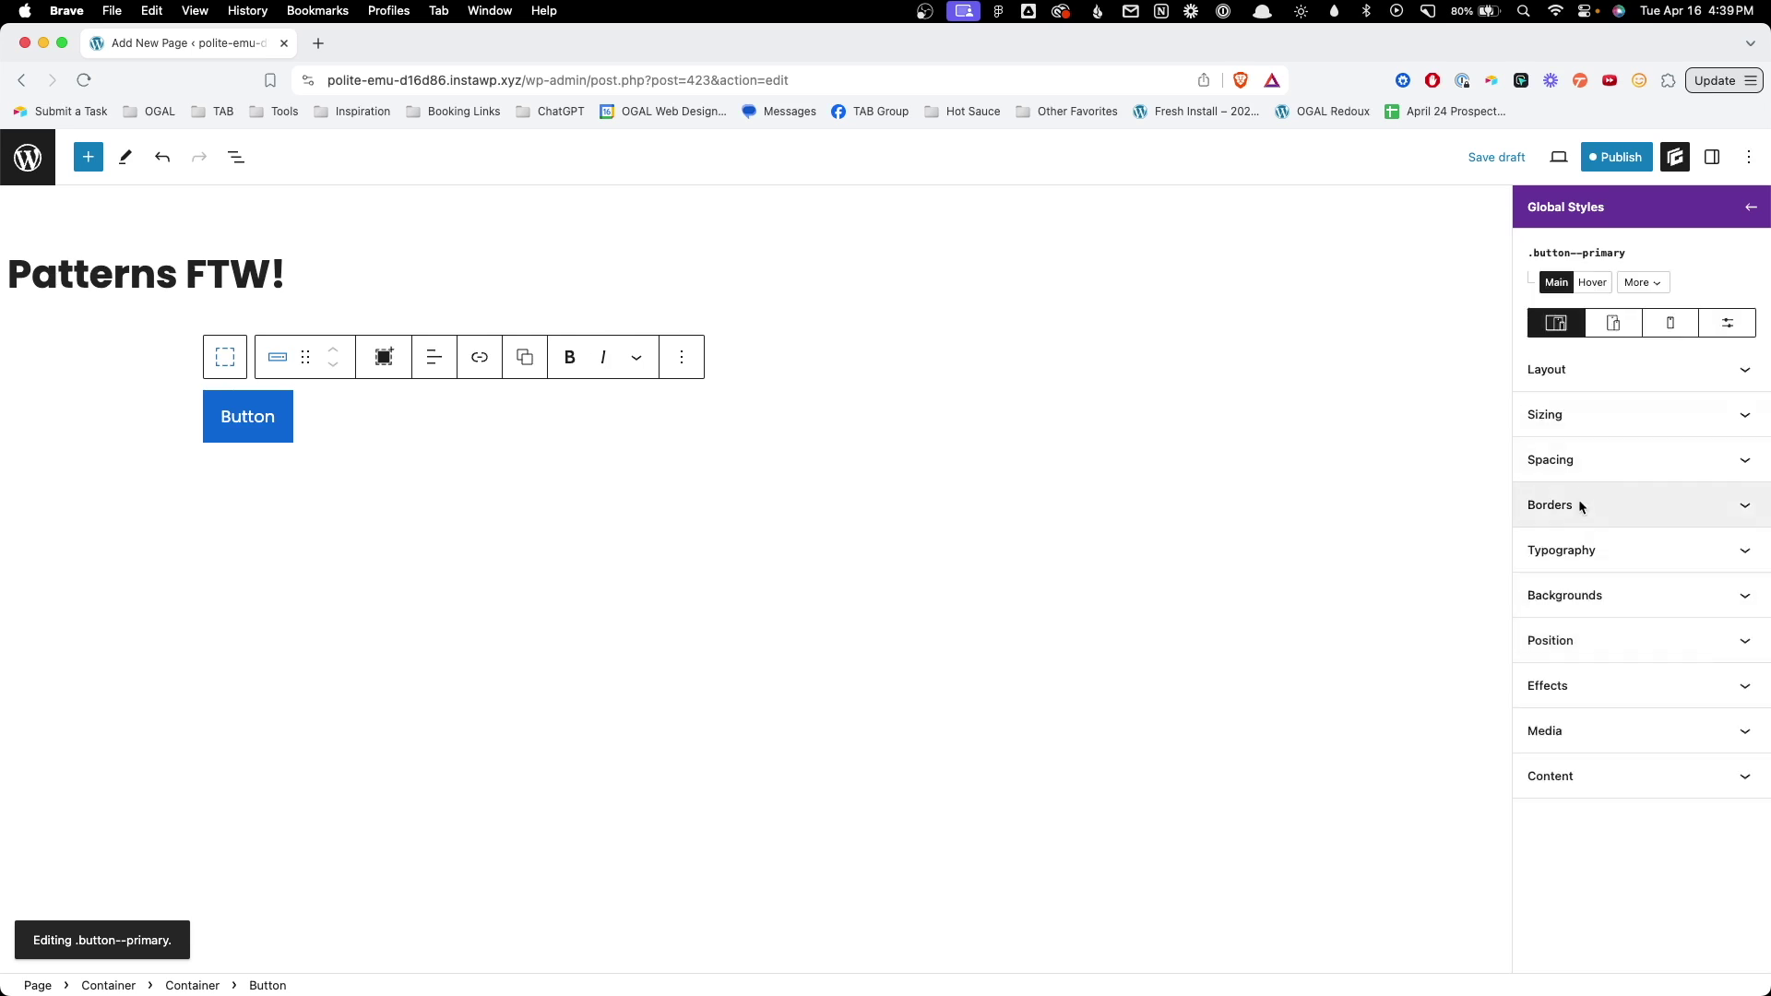
{"action": "left_click", "coordinate": [1579, 467]}
Step: Set the .button--primary padding to 12 px top/bottom and 32 px left/right
{"action": "left_click", "coordinate": [1618, 529]}
{"action": "key", "text": "BackSpace"}
{"action": "type", "text": "2"}
{"action": "key", "text": "Tab"}
{"action": "key", "text": "Tab"}
{"action": "type", "text": "32"}
{"action": "key", "text": "Tab"}
{"action": "key", "text": "Tab"}
{"action": "type", "text": "32"}
{"action": "key", "text": "Tab"}
{"action": "key", "text": "Tab"}
{"action": "type", "text": "12"}
{"action": "left_click", "coordinate": [1651, 463]}
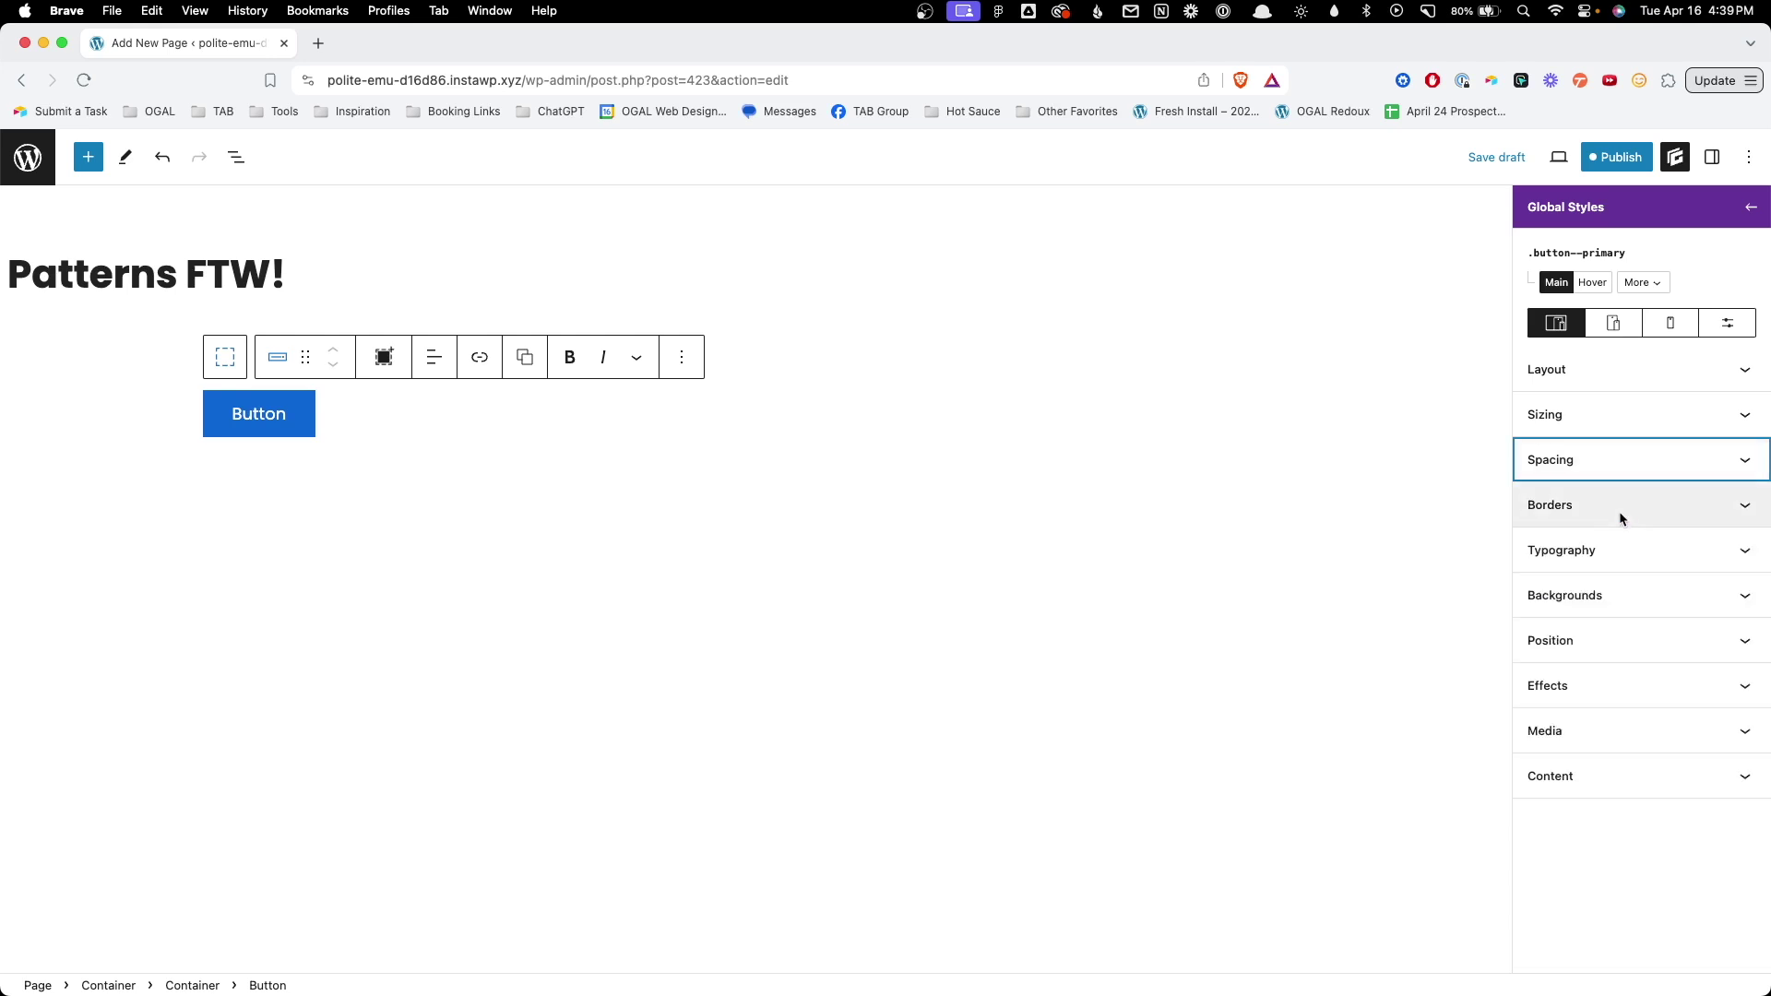
Step: Give the style a linked 100 px border radius for fully rounded corners
{"action": "left_click", "coordinate": [1609, 507]}
{"action": "left_click", "coordinate": [1623, 739]}
{"action": "left_click", "coordinate": [1602, 765]}
{"action": "type", "text": "100"}
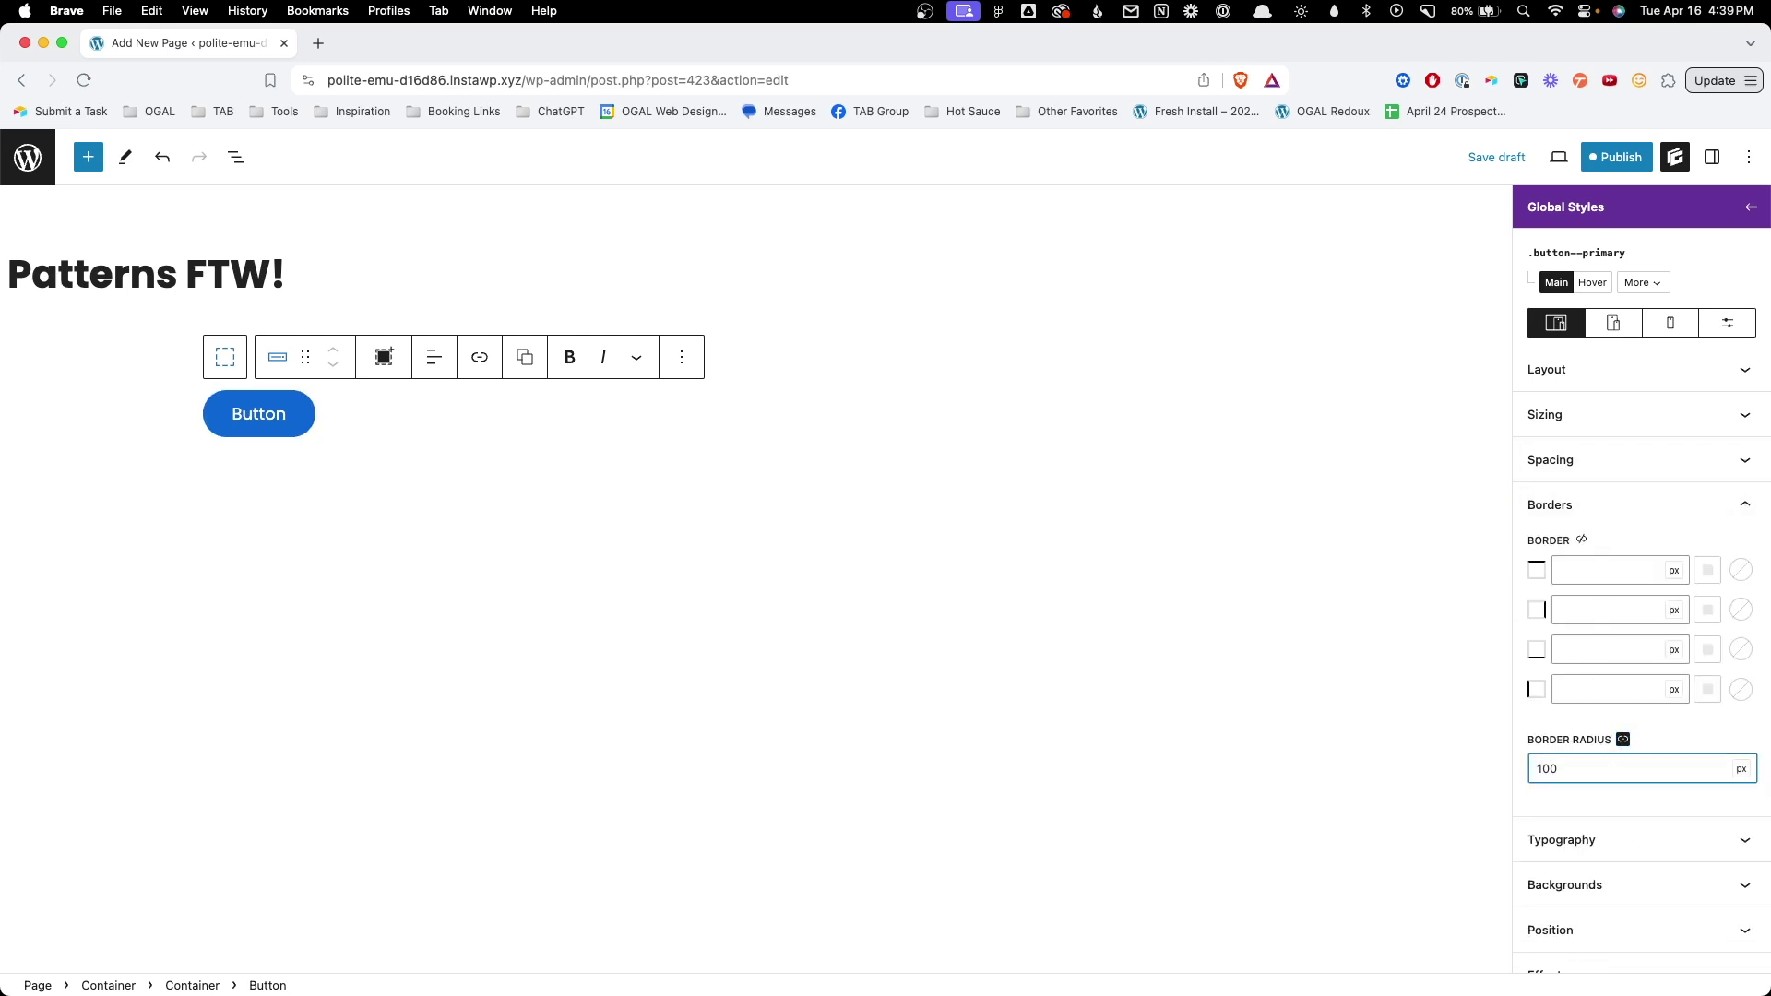
{"action": "left_click", "coordinate": [1579, 512]}
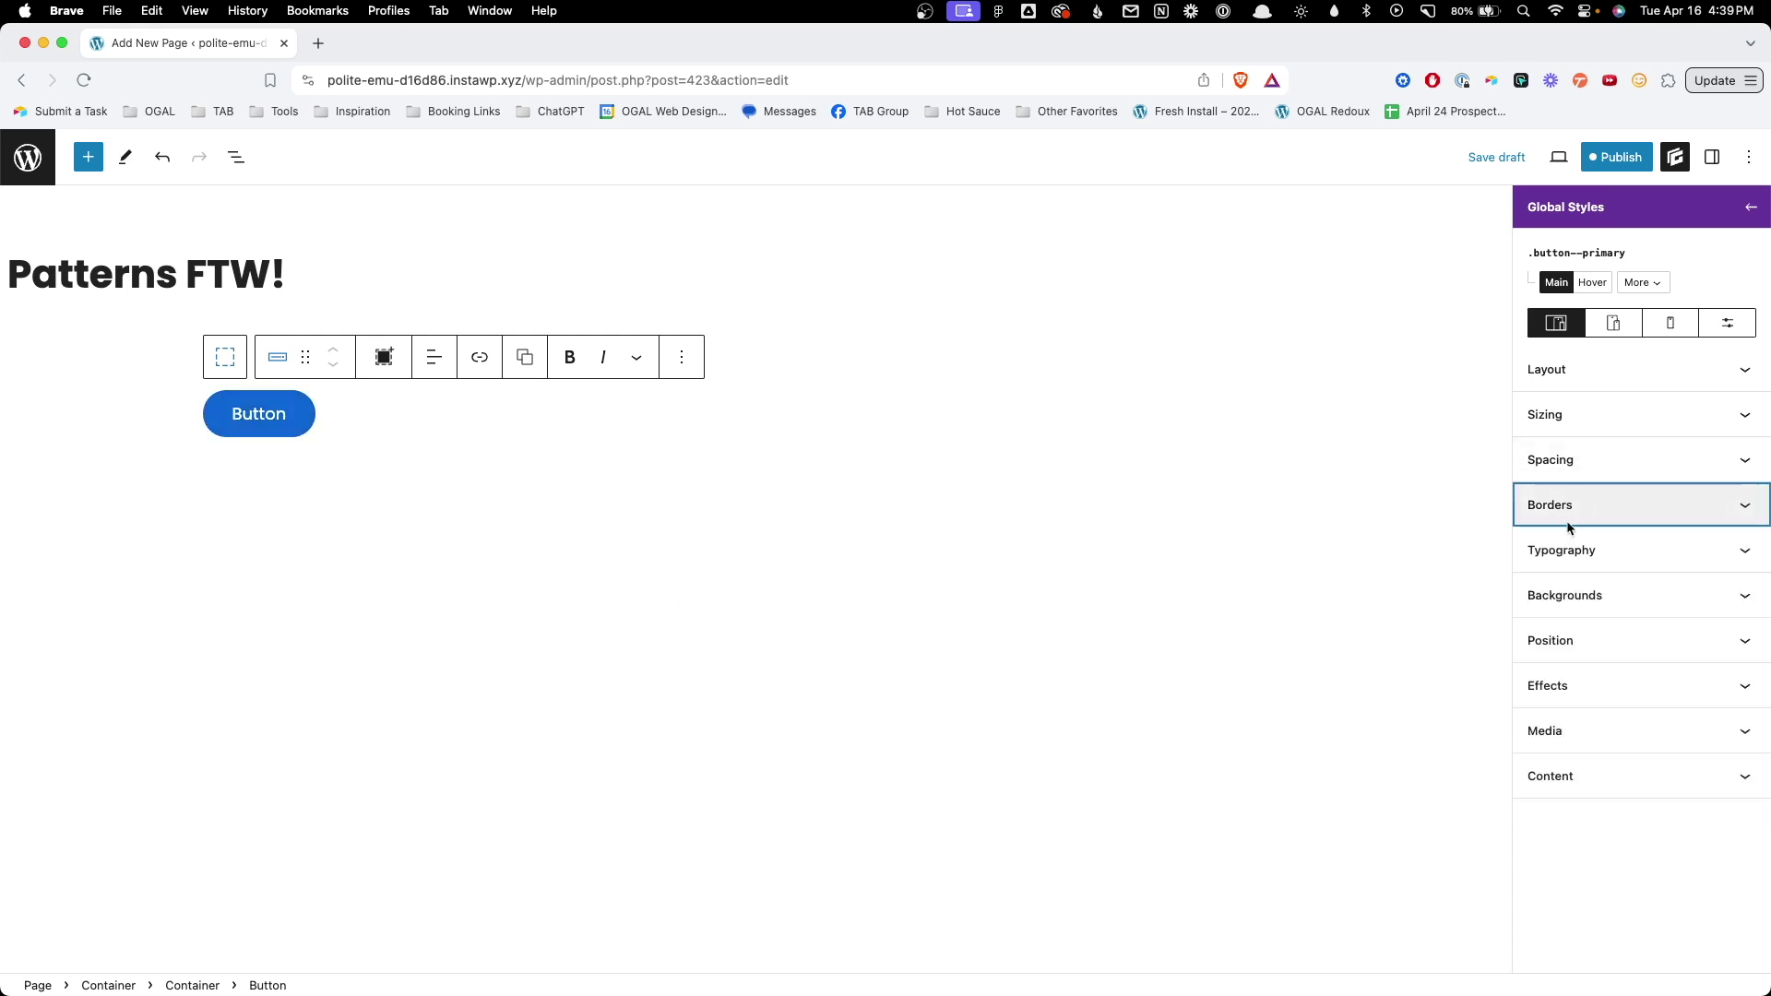
Step: Set the style's background colour to red #ff0000 and reselect the button
{"action": "left_click", "coordinate": [1574, 595]}
{"action": "left_click", "coordinate": [1543, 700]}
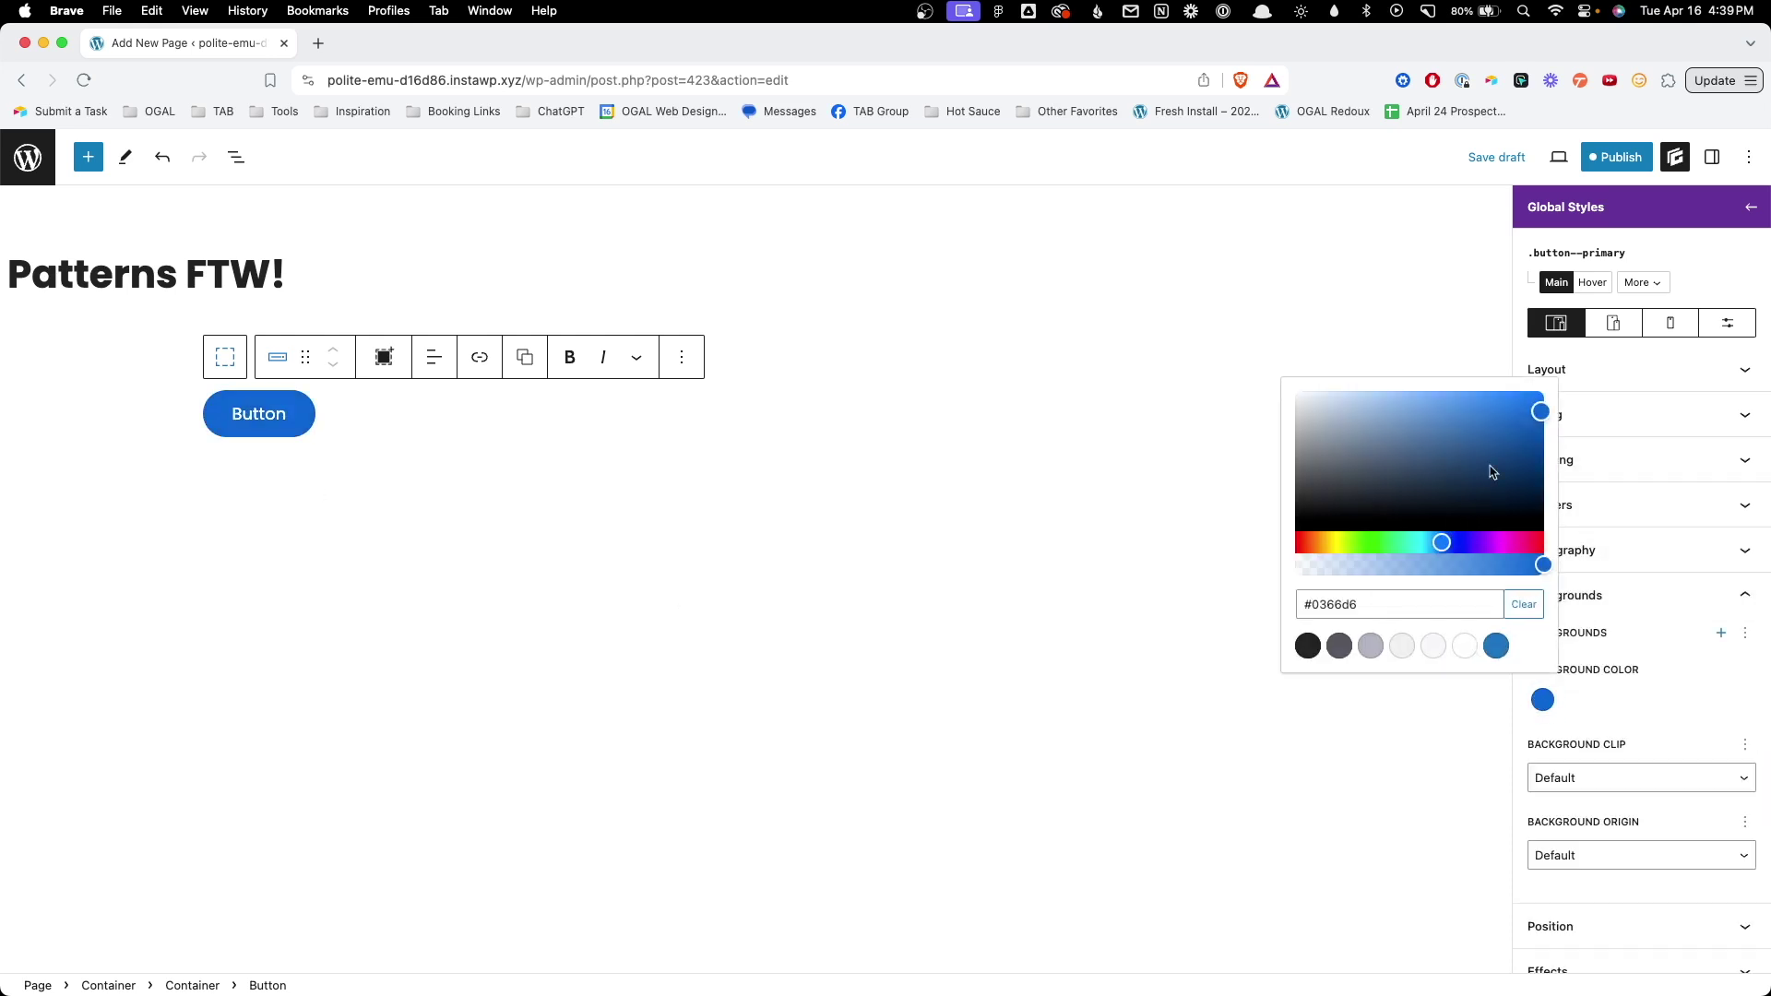
{"action": "type", "text": "#ff0000"}
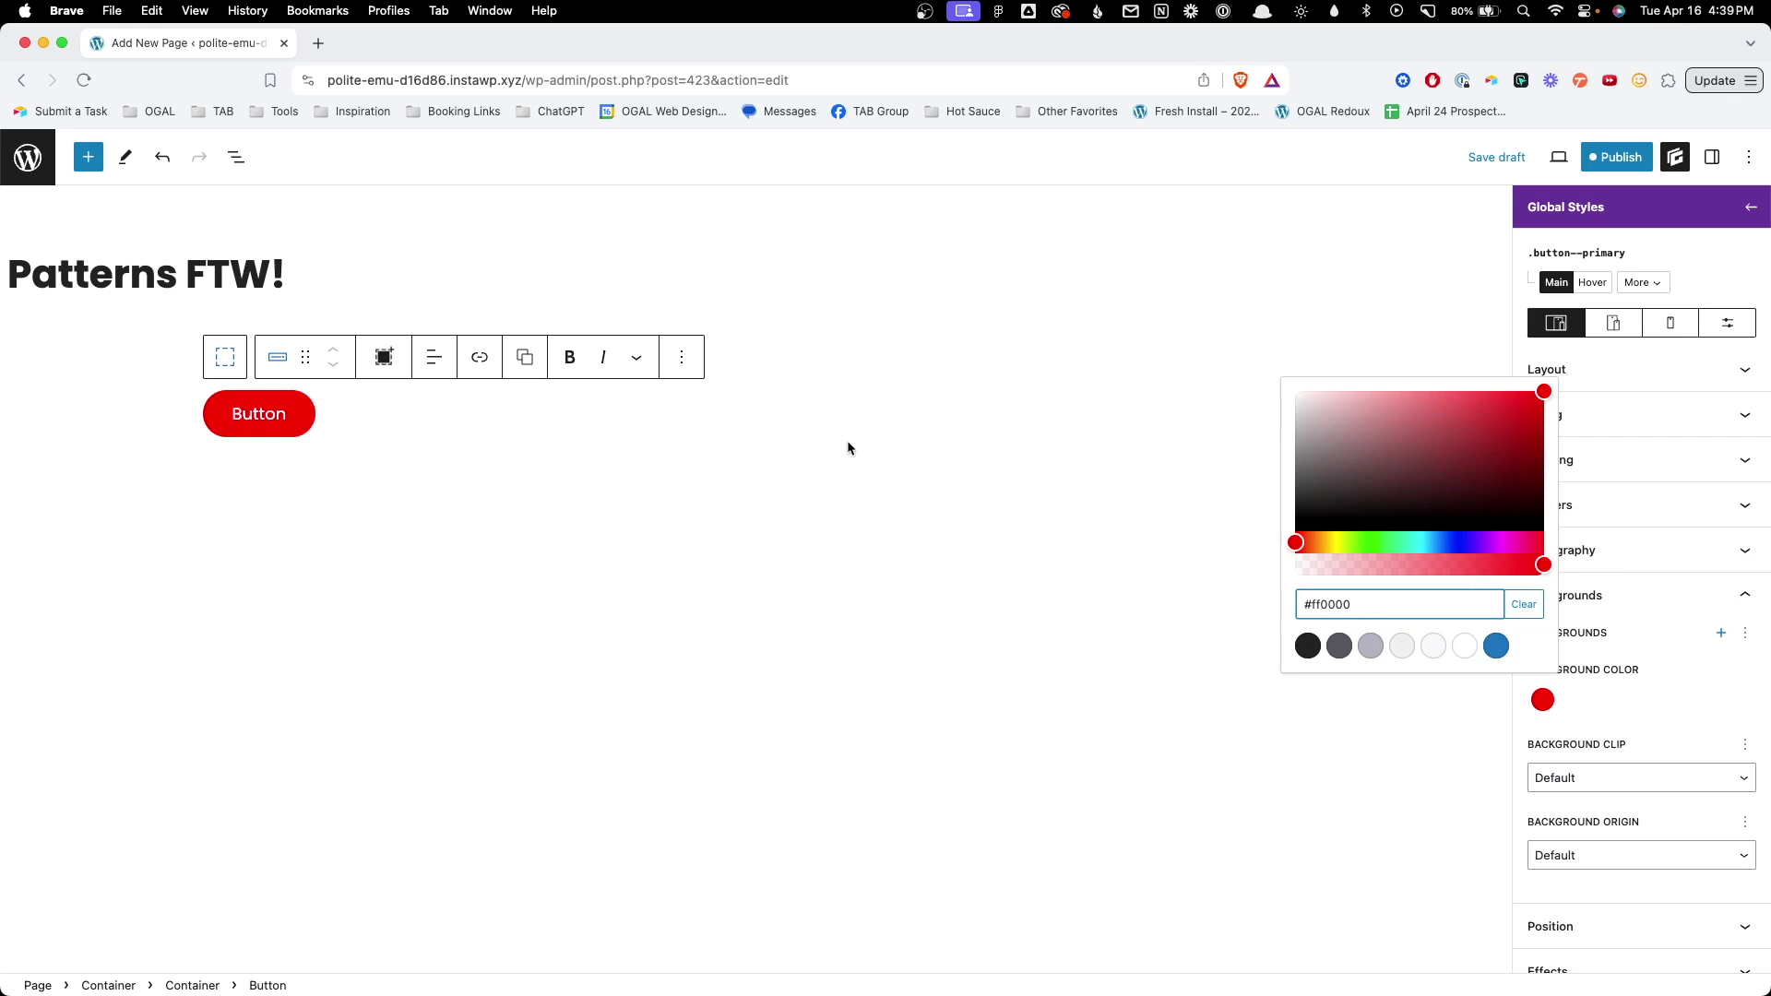
{"action": "left_click", "coordinate": [848, 447]}
{"action": "left_click", "coordinate": [264, 426]}
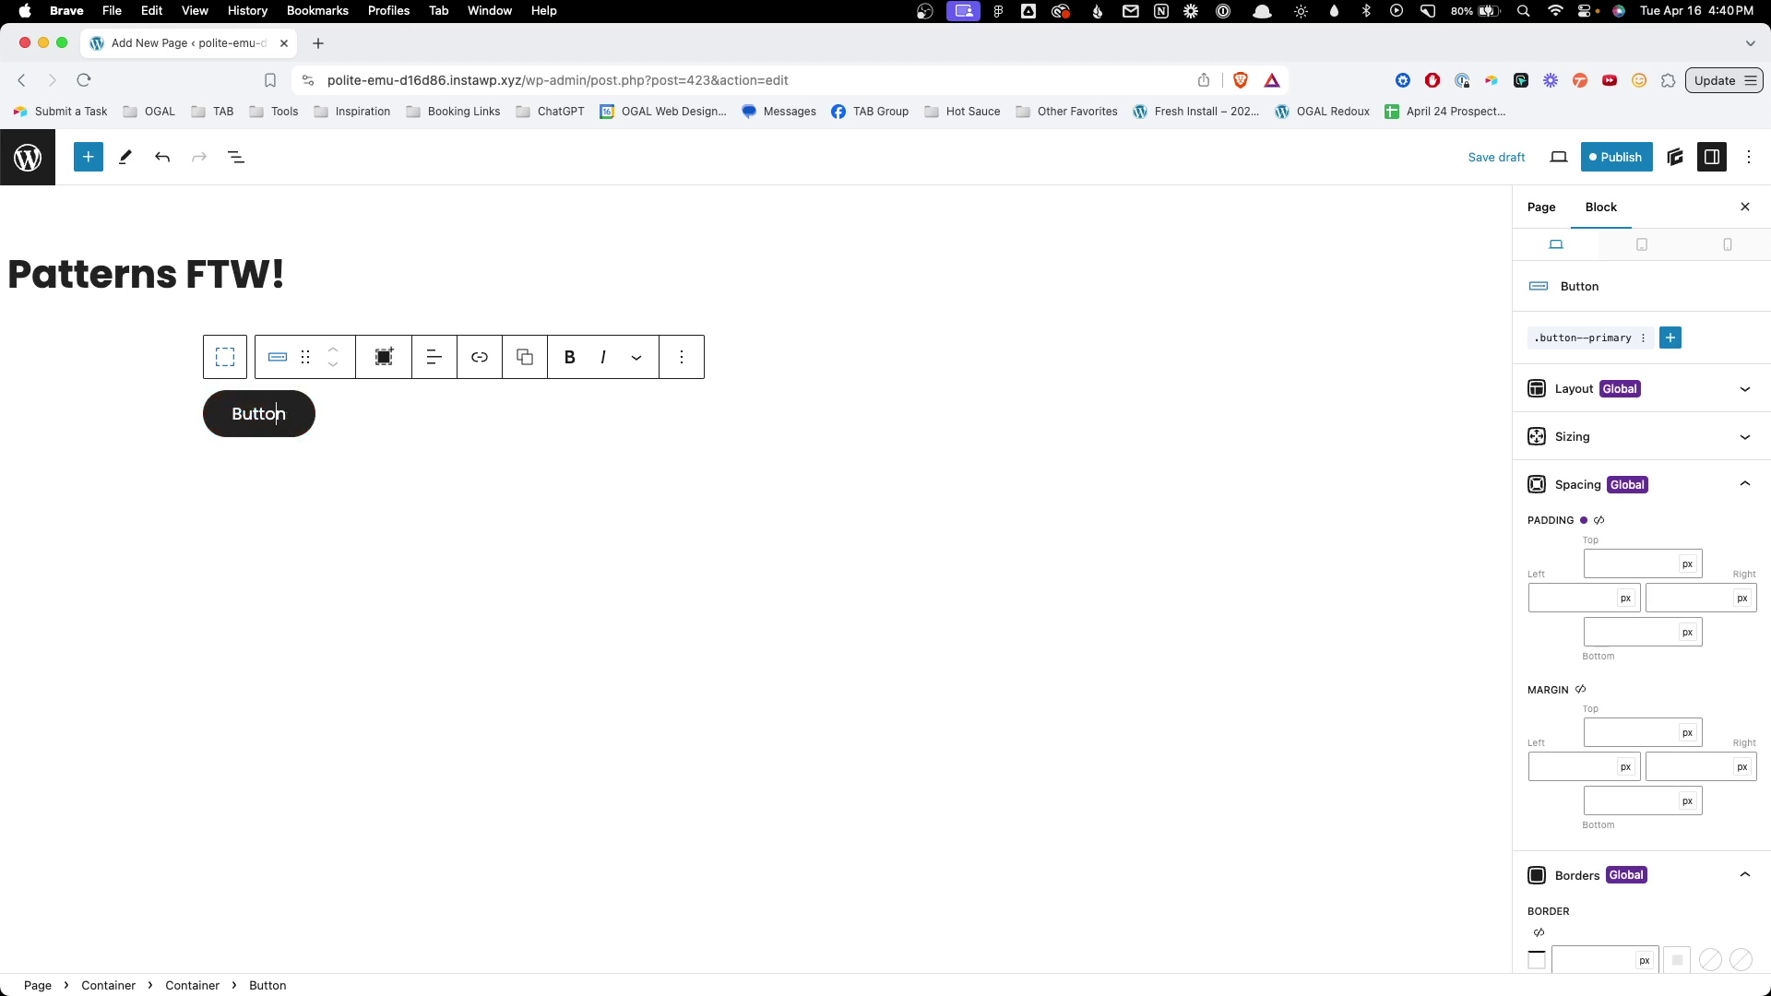
Step: Replace the old button with a new Button block using the .button--primary style
{"action": "key", "text": "ctrl+alt+z"}
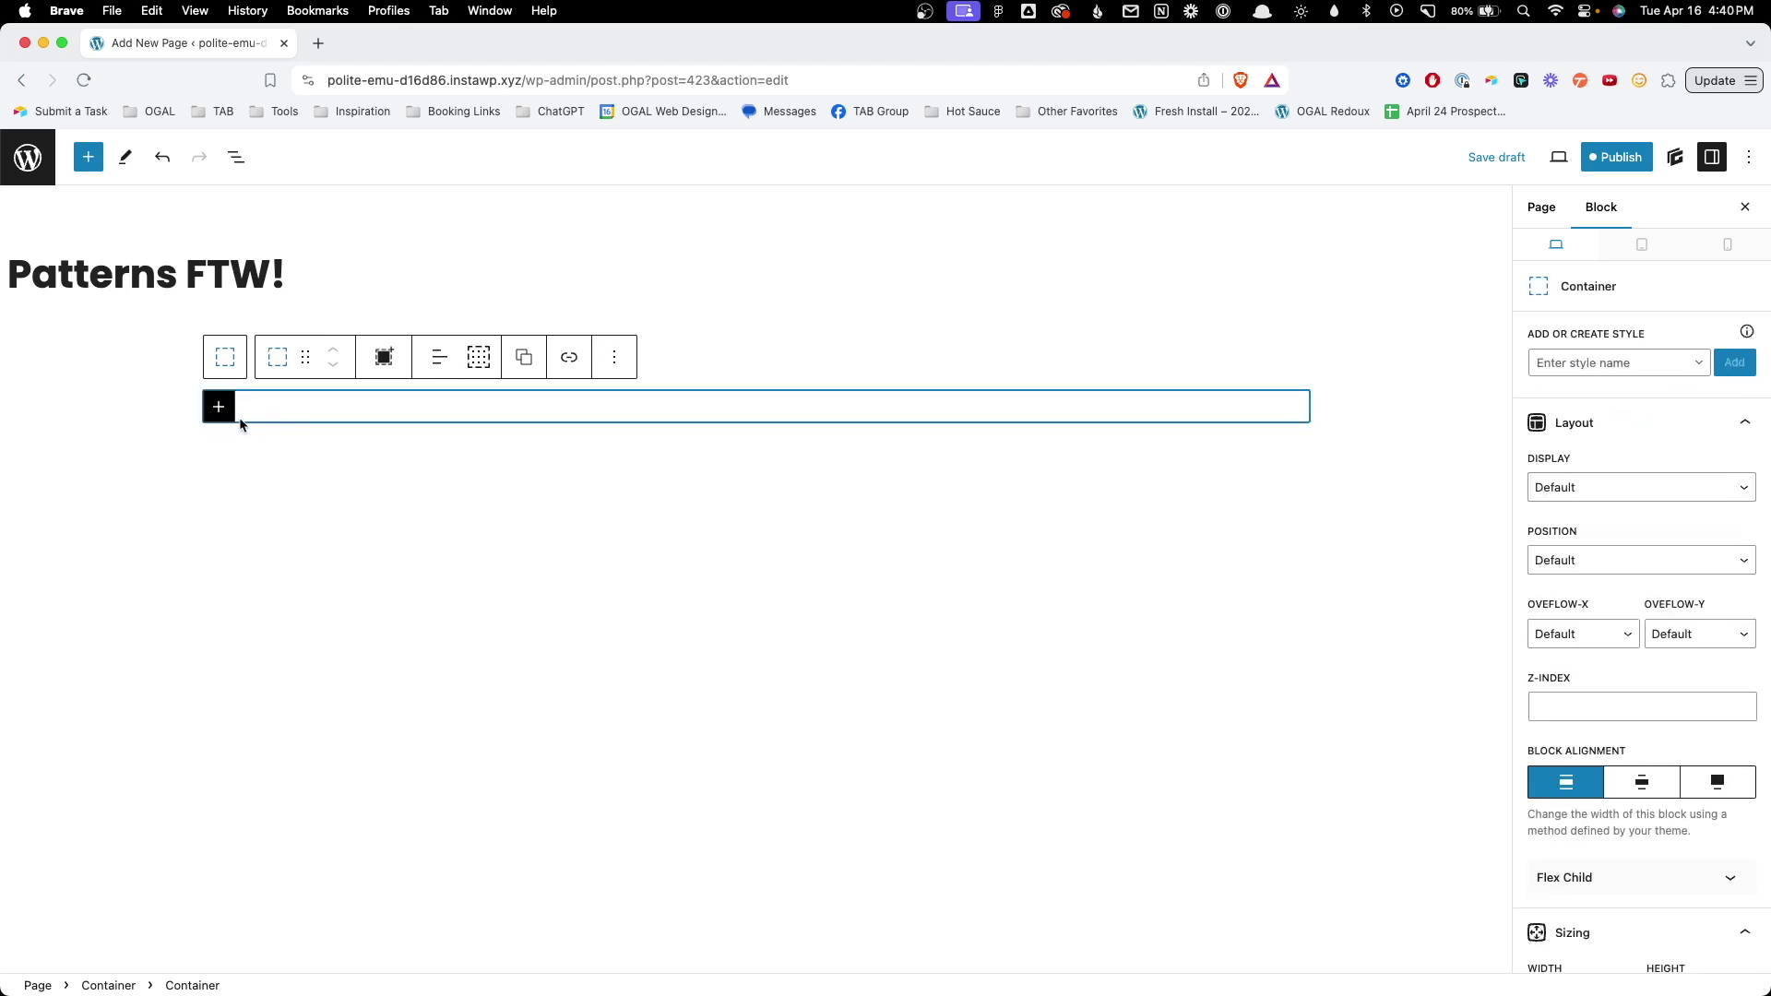
{"action": "left_click", "coordinate": [227, 417]}
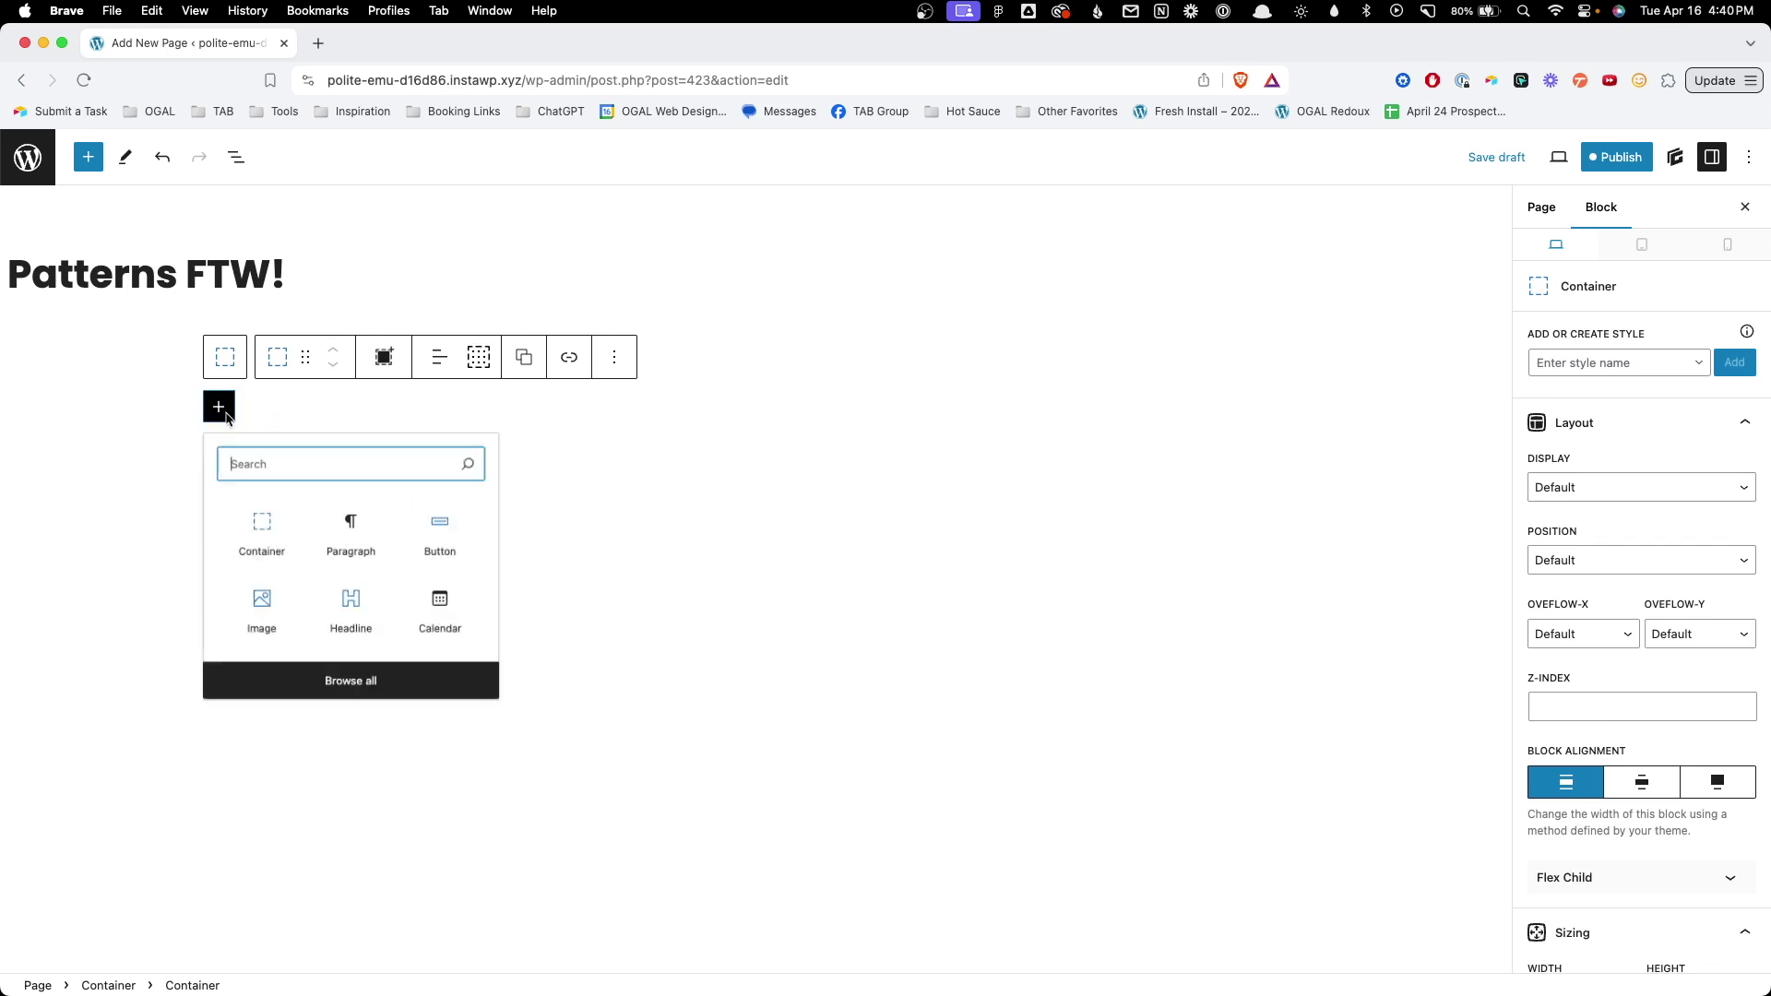
{"action": "left_click", "coordinate": [483, 546]}
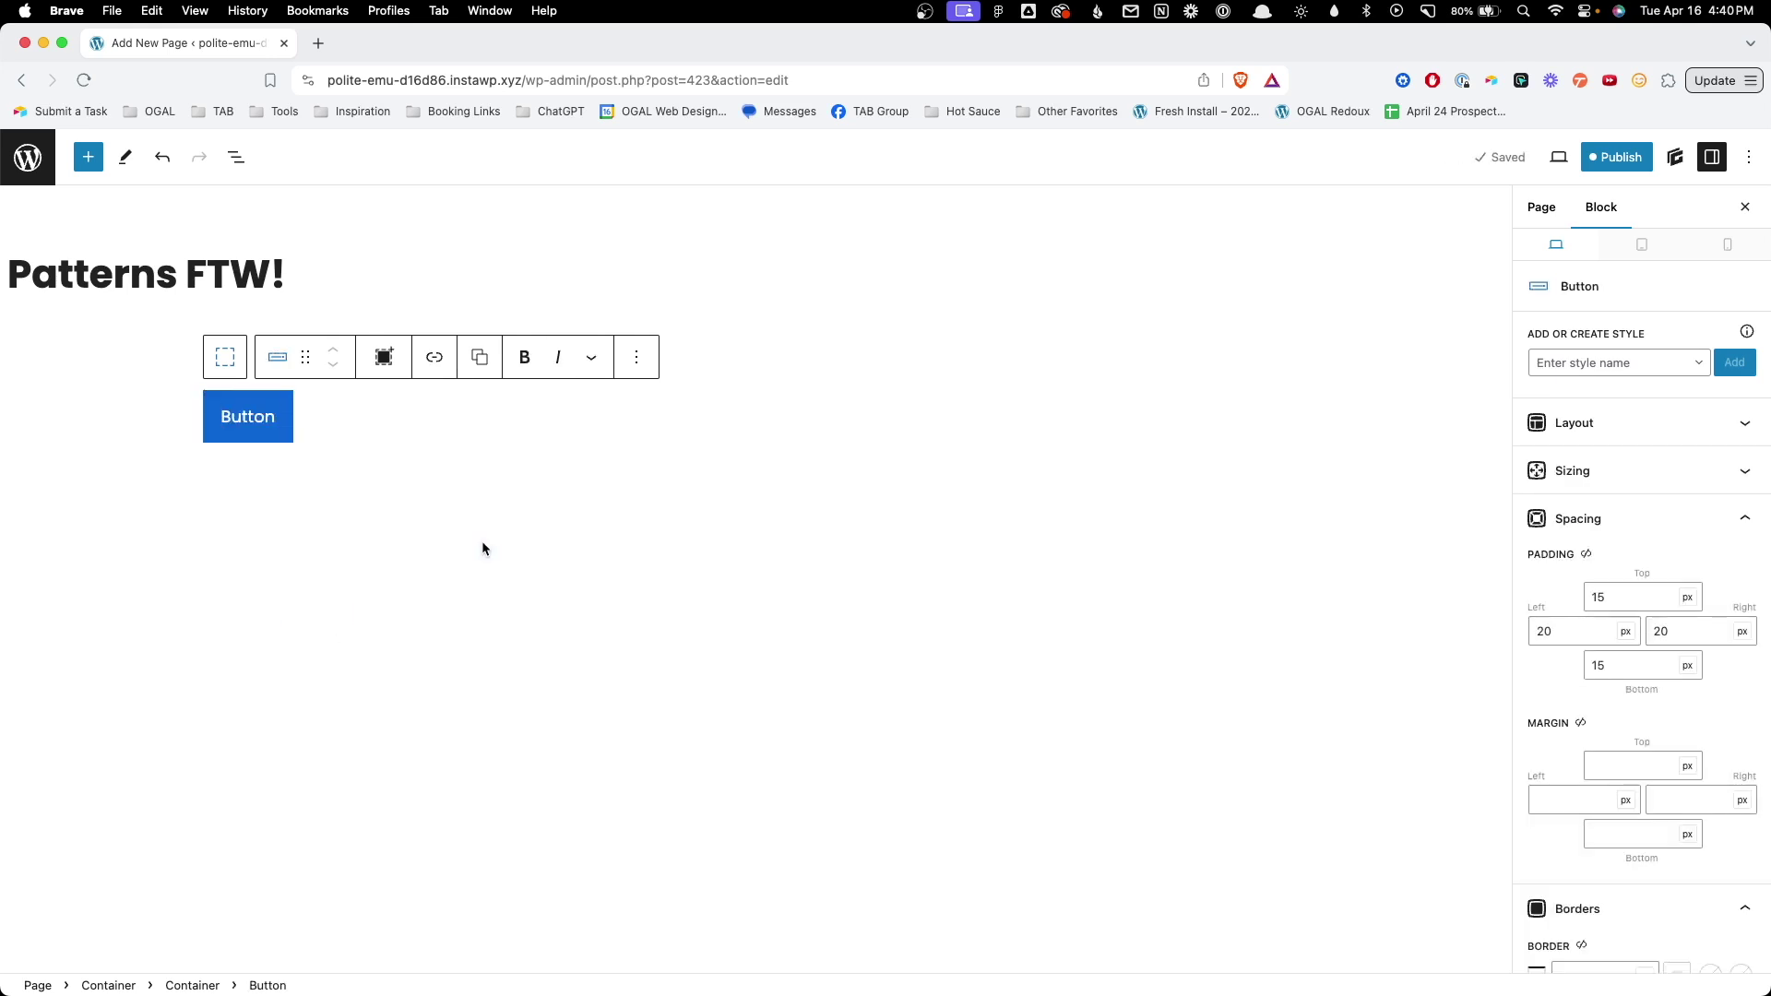
{"action": "left_click", "coordinate": [1587, 365]}
{"action": "type", "text": "butt"}
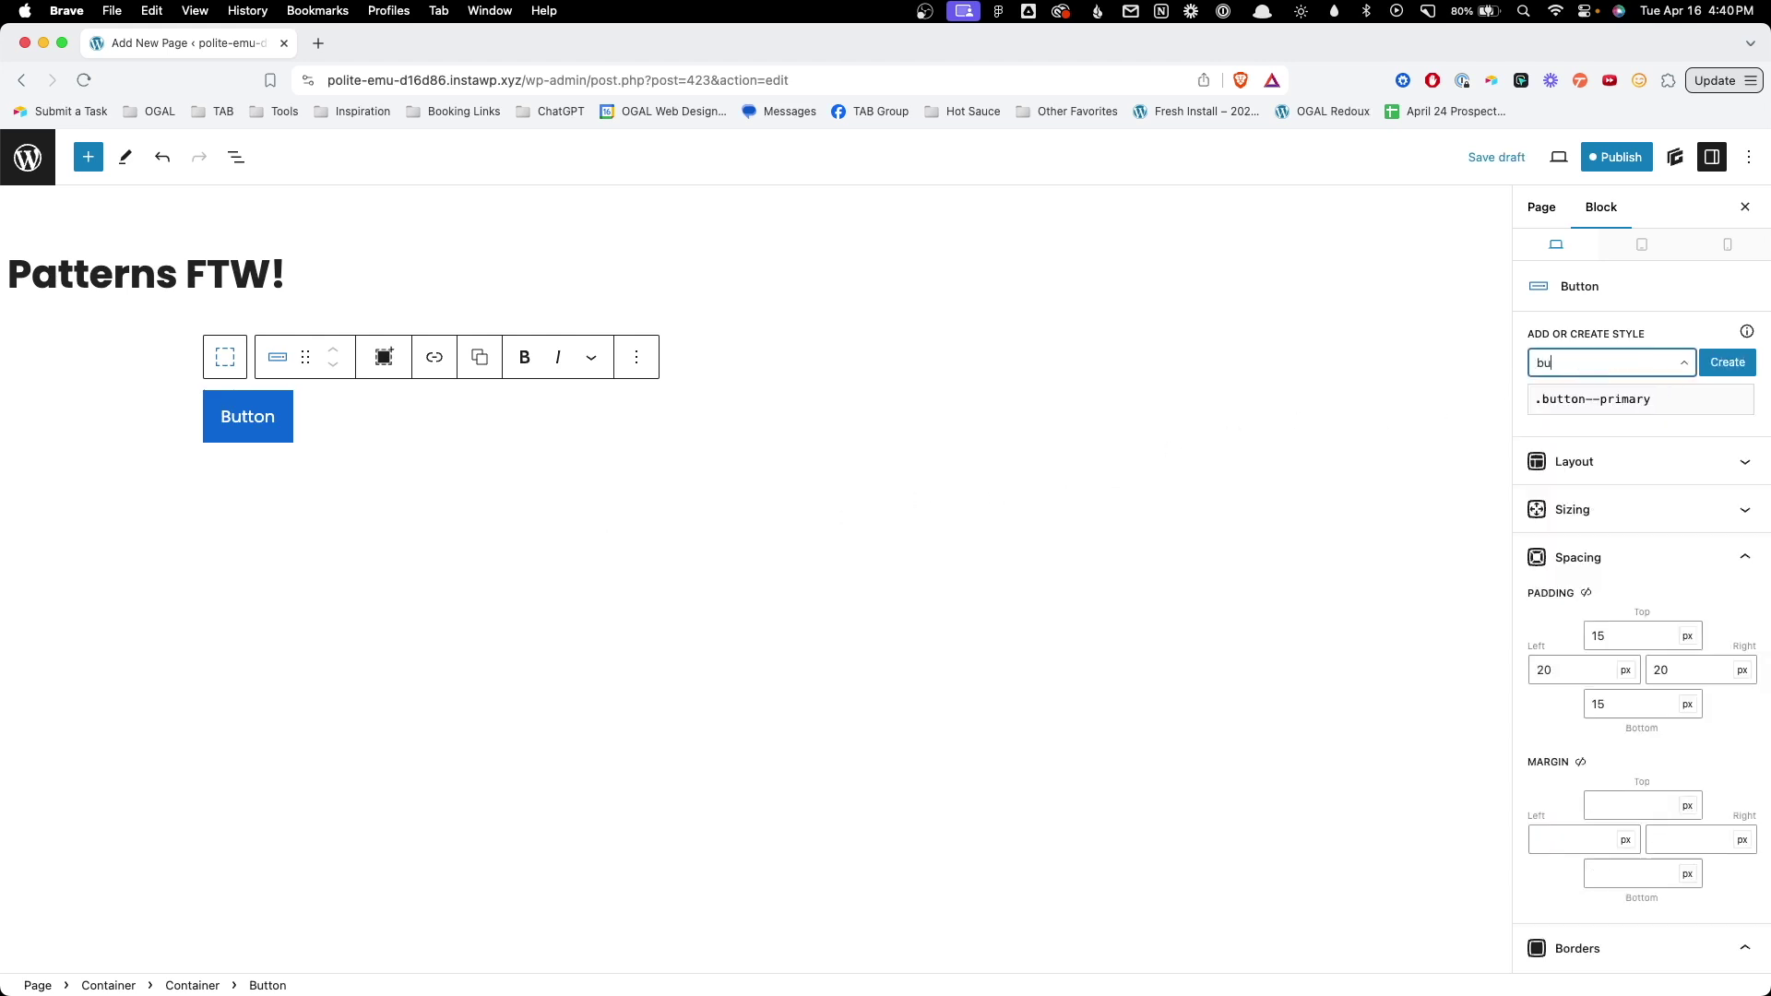
{"action": "left_click", "coordinate": [1614, 402]}
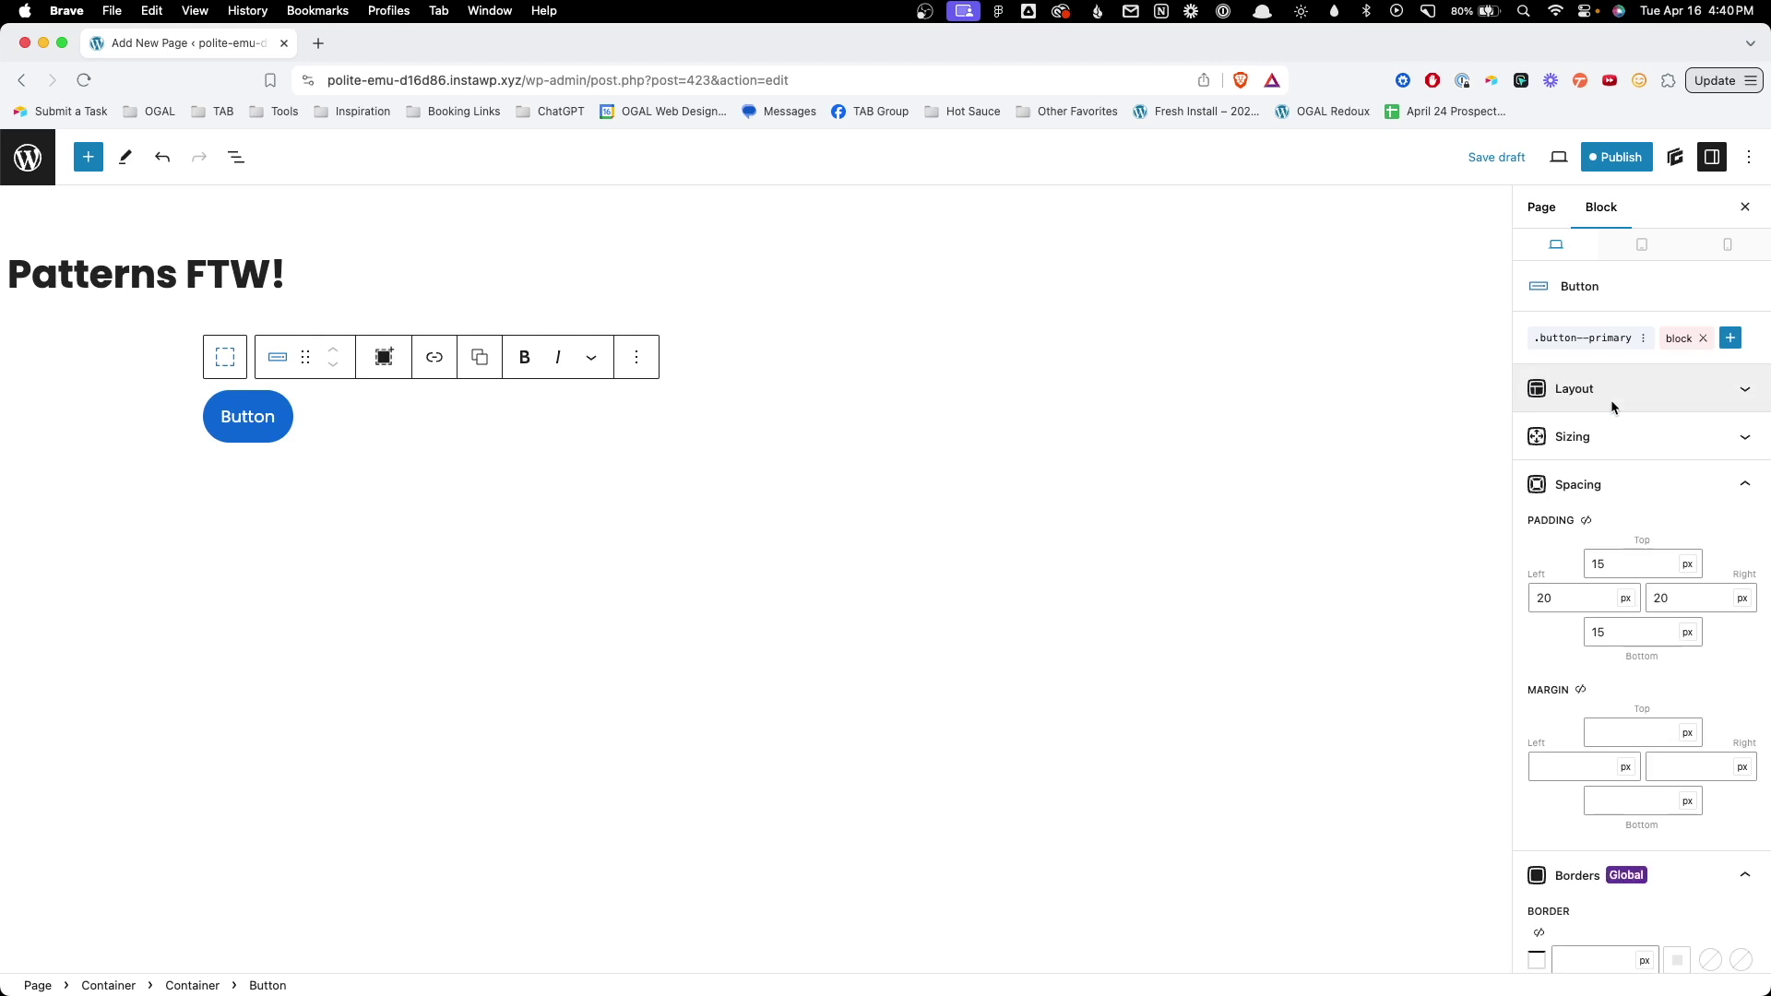
Step: Remove the new button's local 'block' styles so only the red .button--primary pill remains
{"action": "left_click", "coordinate": [1705, 340]}
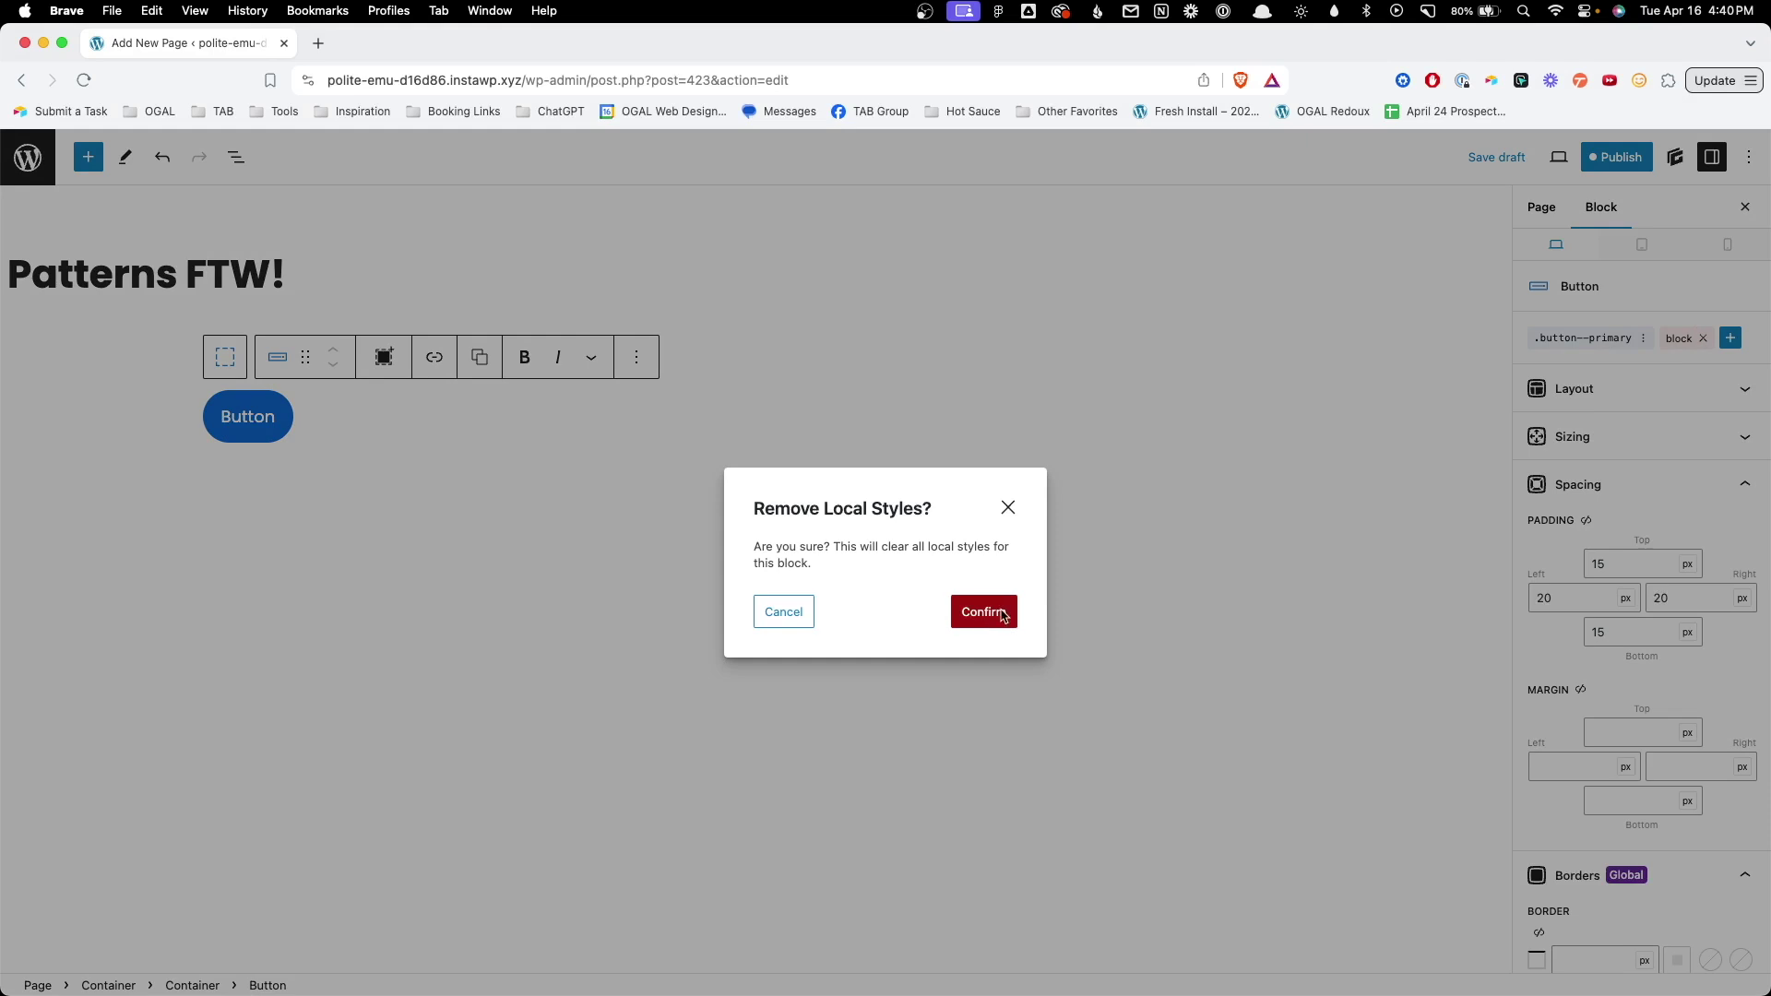
{"action": "left_click", "coordinate": [1003, 615]}
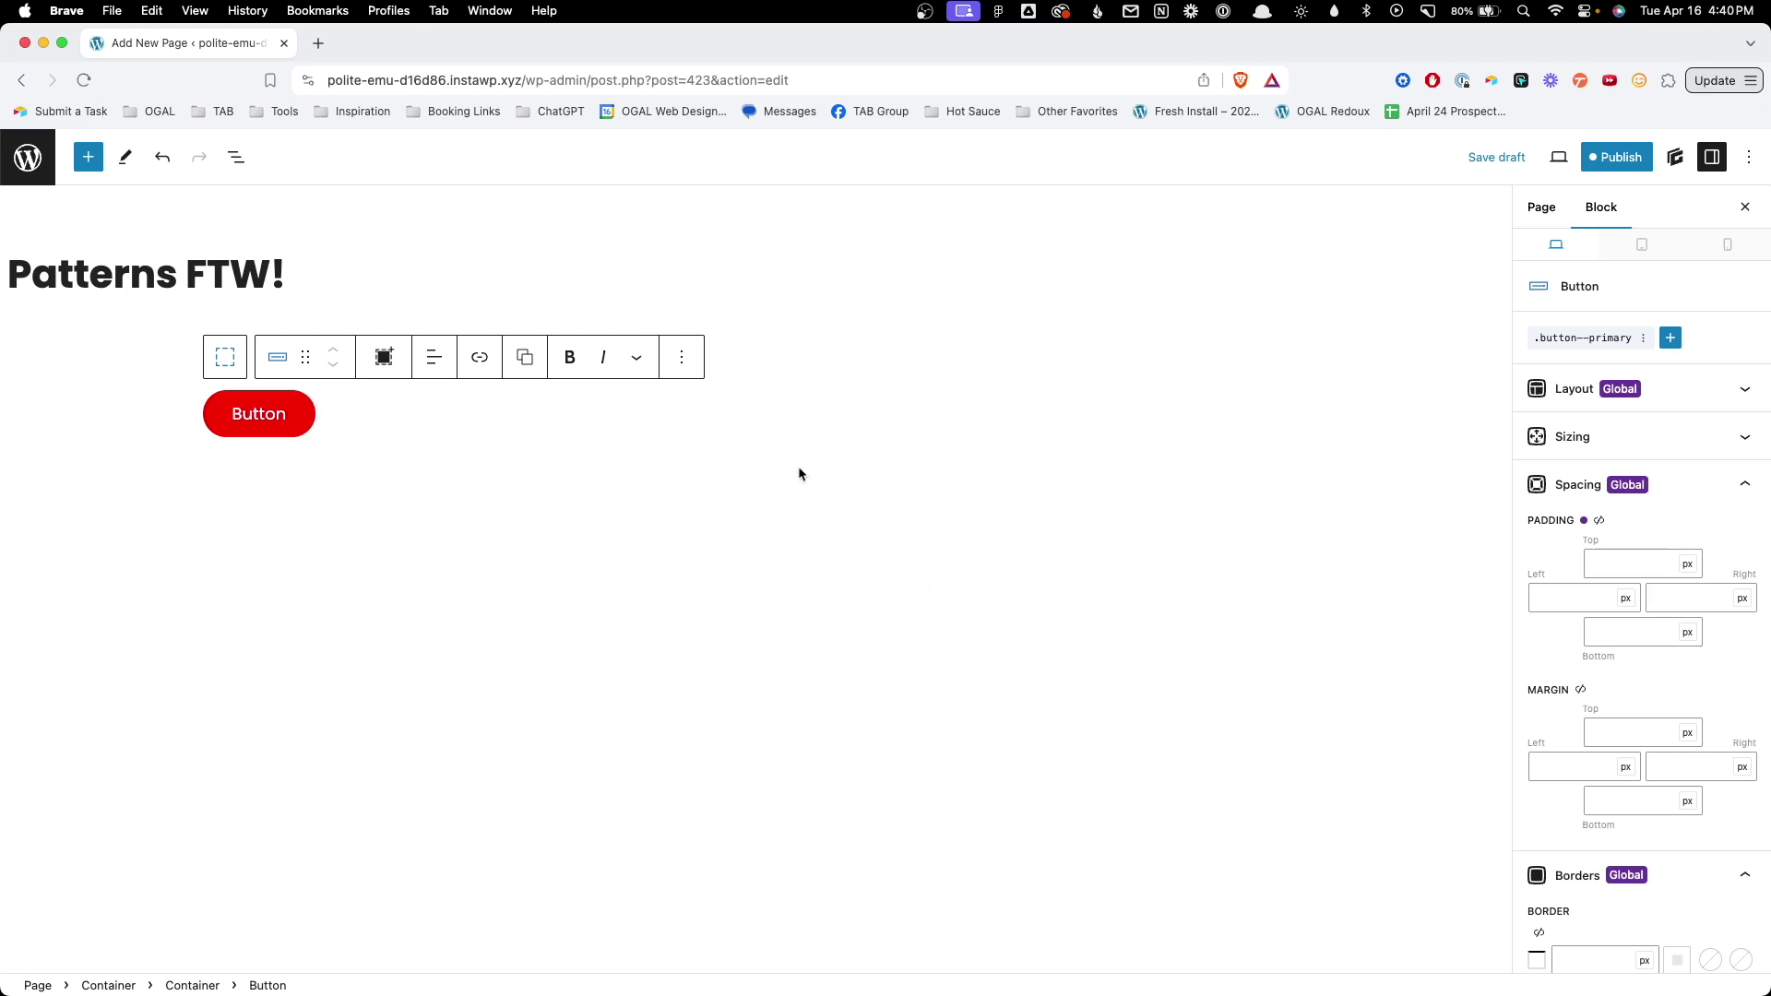
{"action": "left_click", "coordinate": [682, 357]}
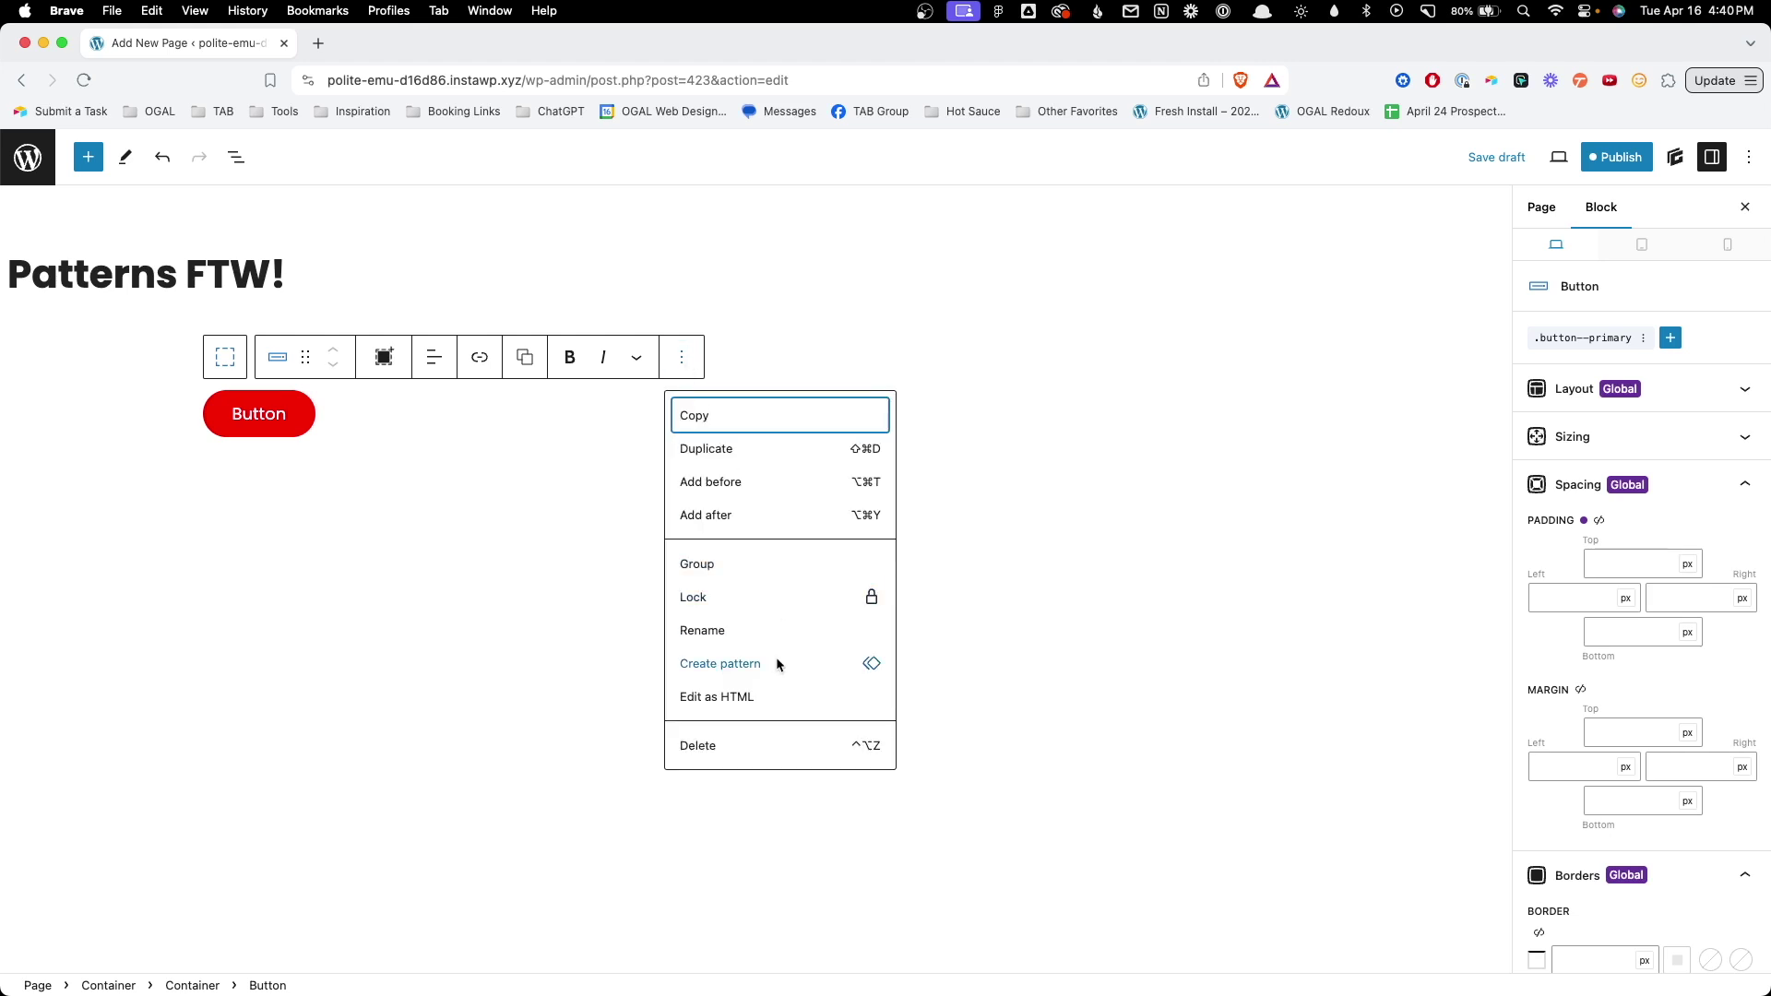
Step: Save the button as an unsynced pattern named 'Button--Primary' and select its parent container
{"action": "left_click", "coordinate": [777, 659]}
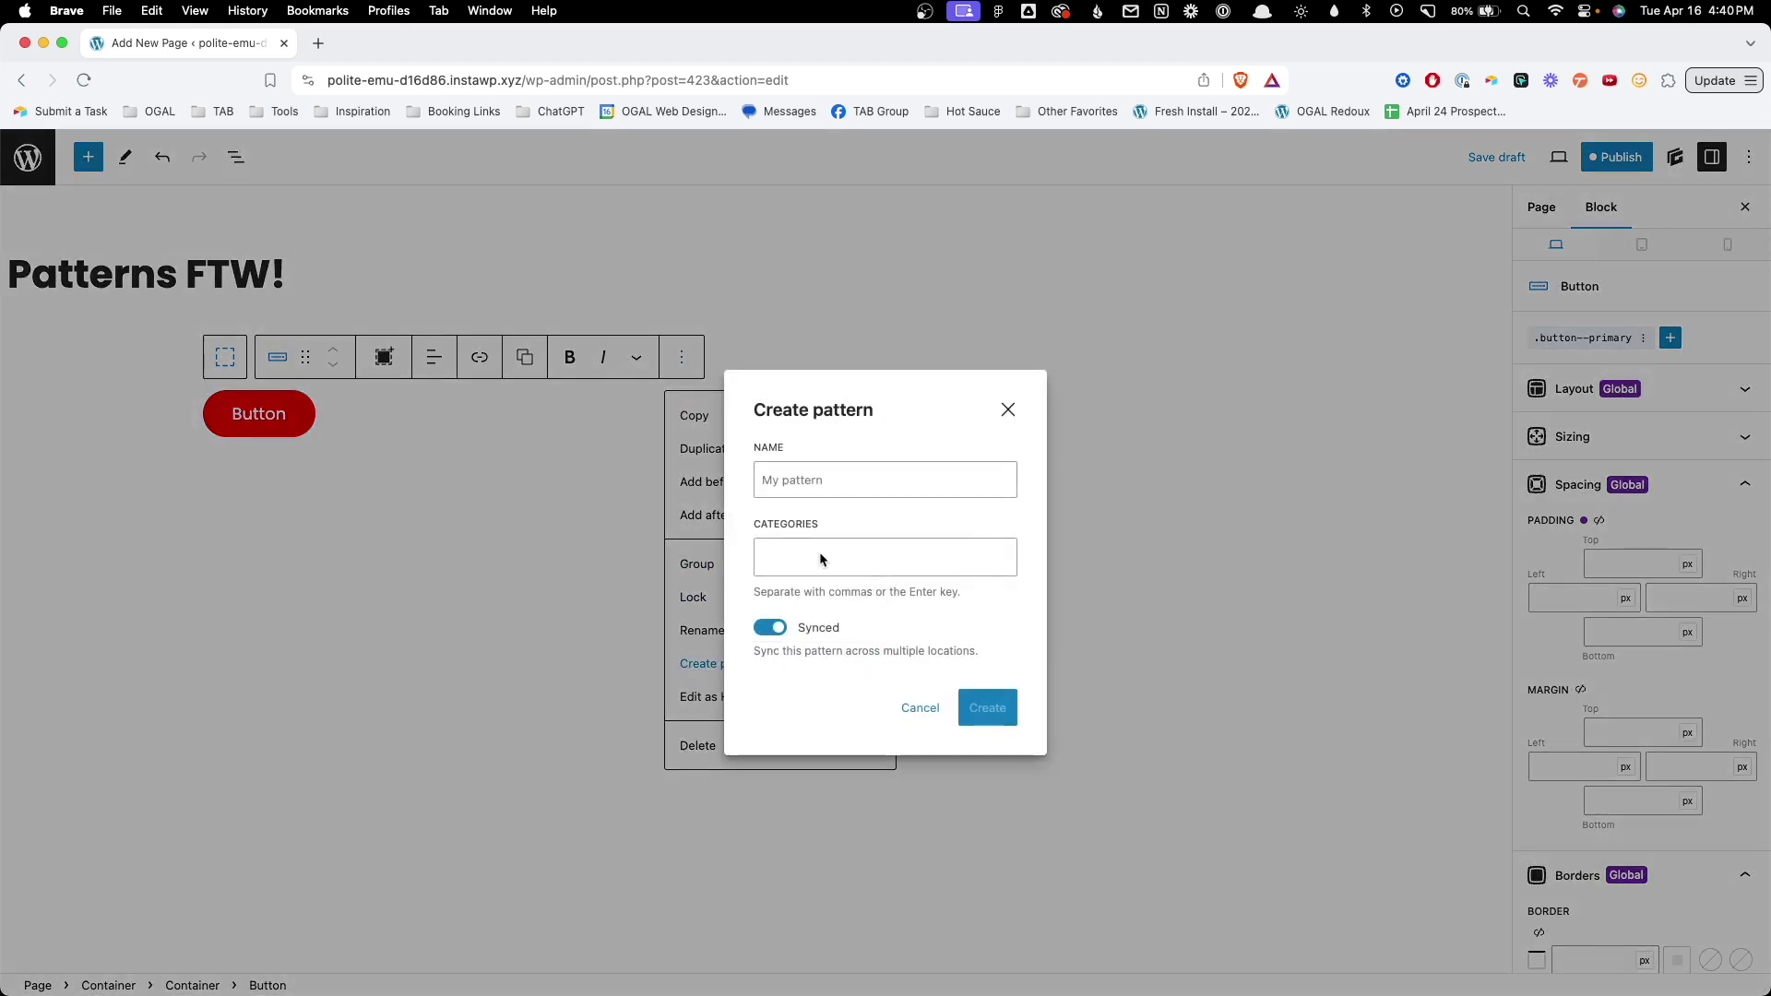
{"action": "type", "text": "Button"}
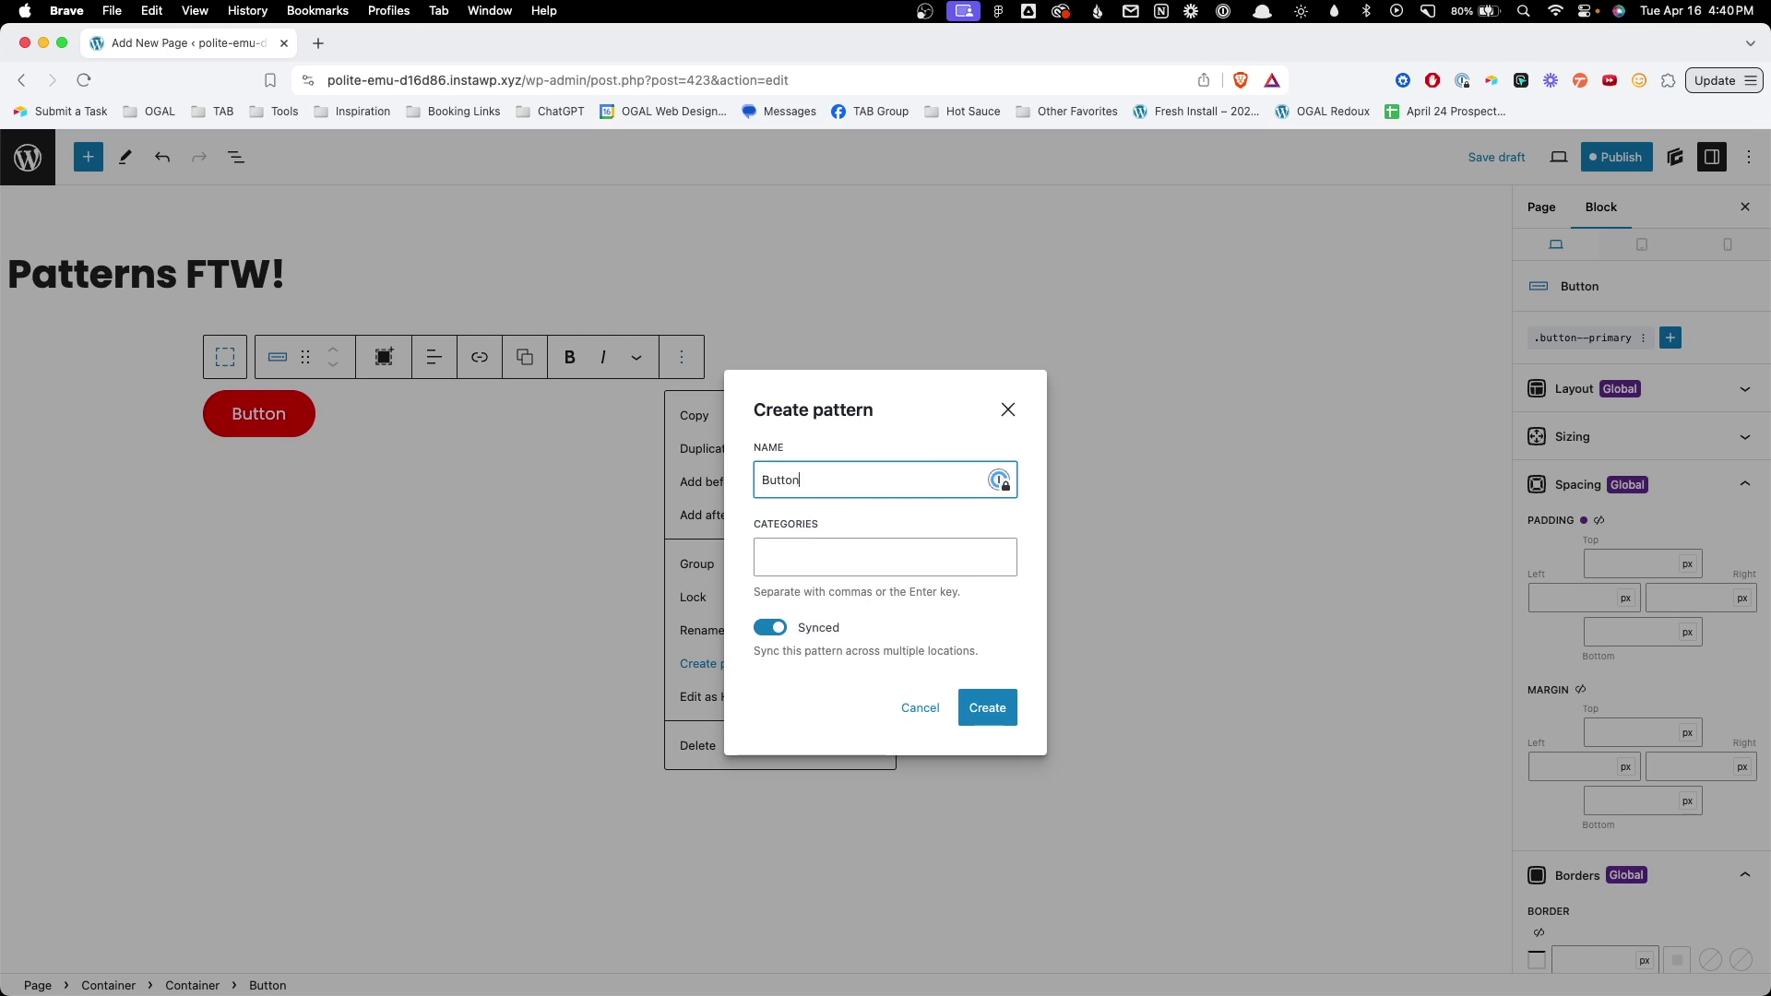
{"action": "type", "text": "--Primary"}
{"action": "left_click", "coordinate": [771, 628]}
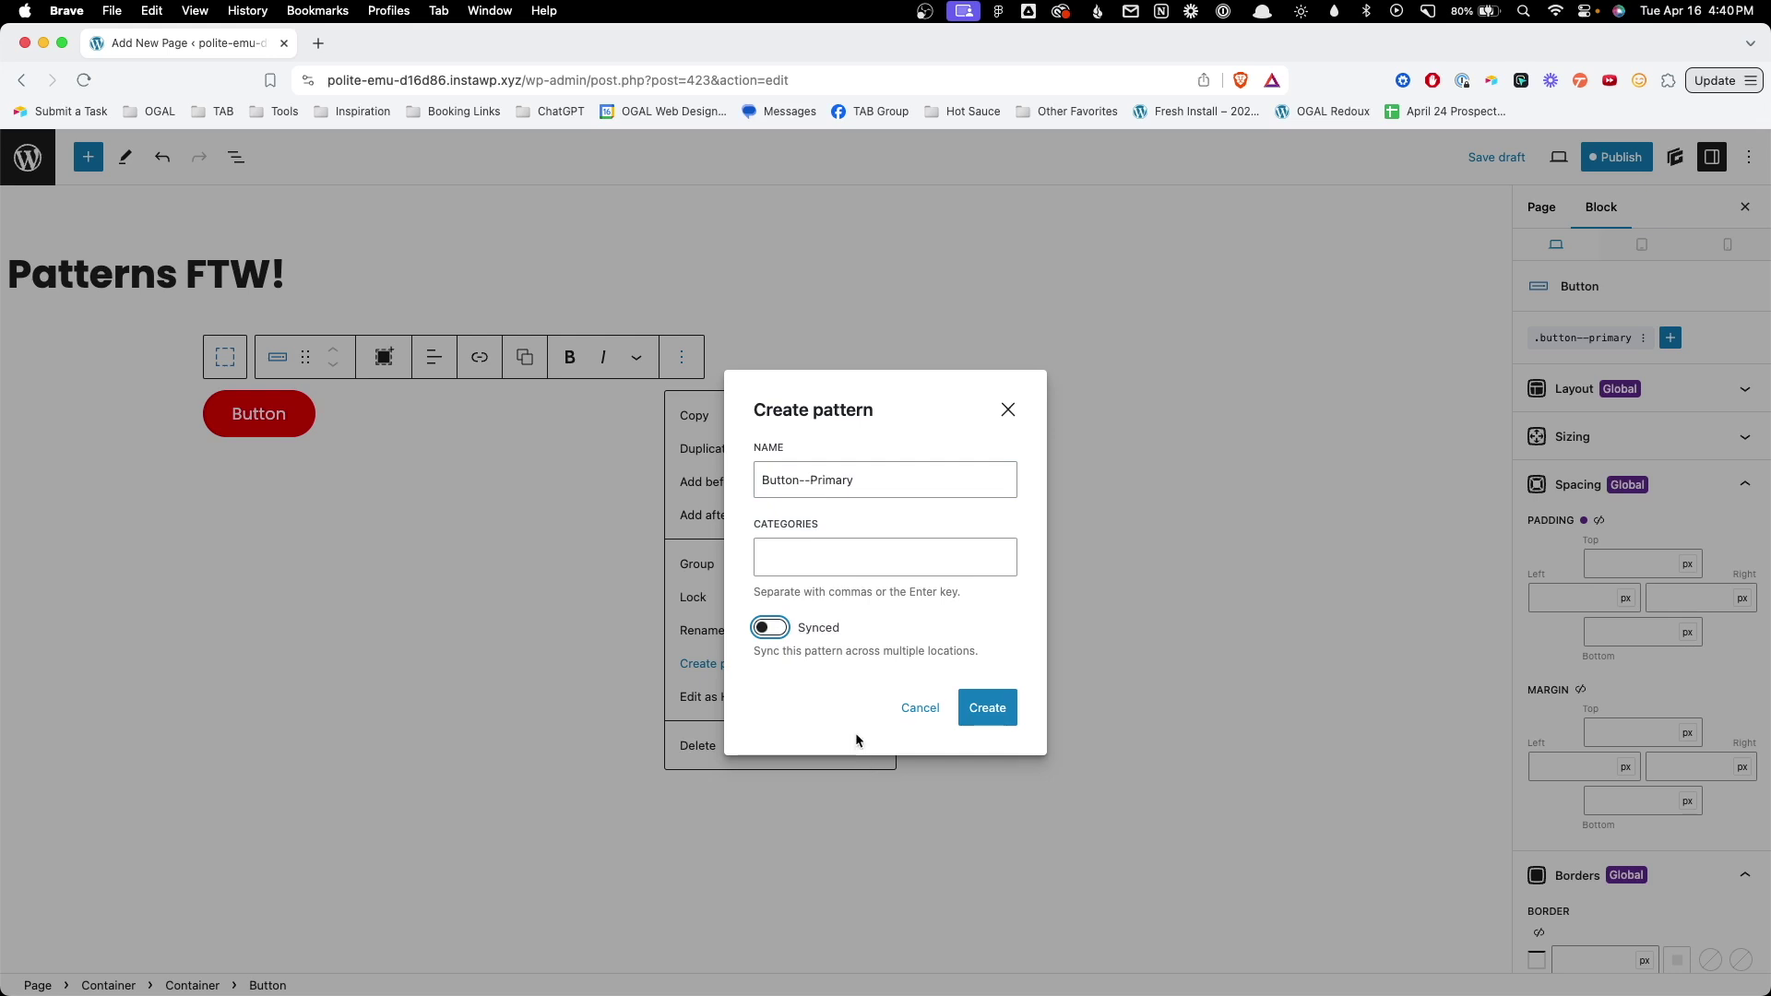
{"action": "left_click", "coordinate": [986, 719]}
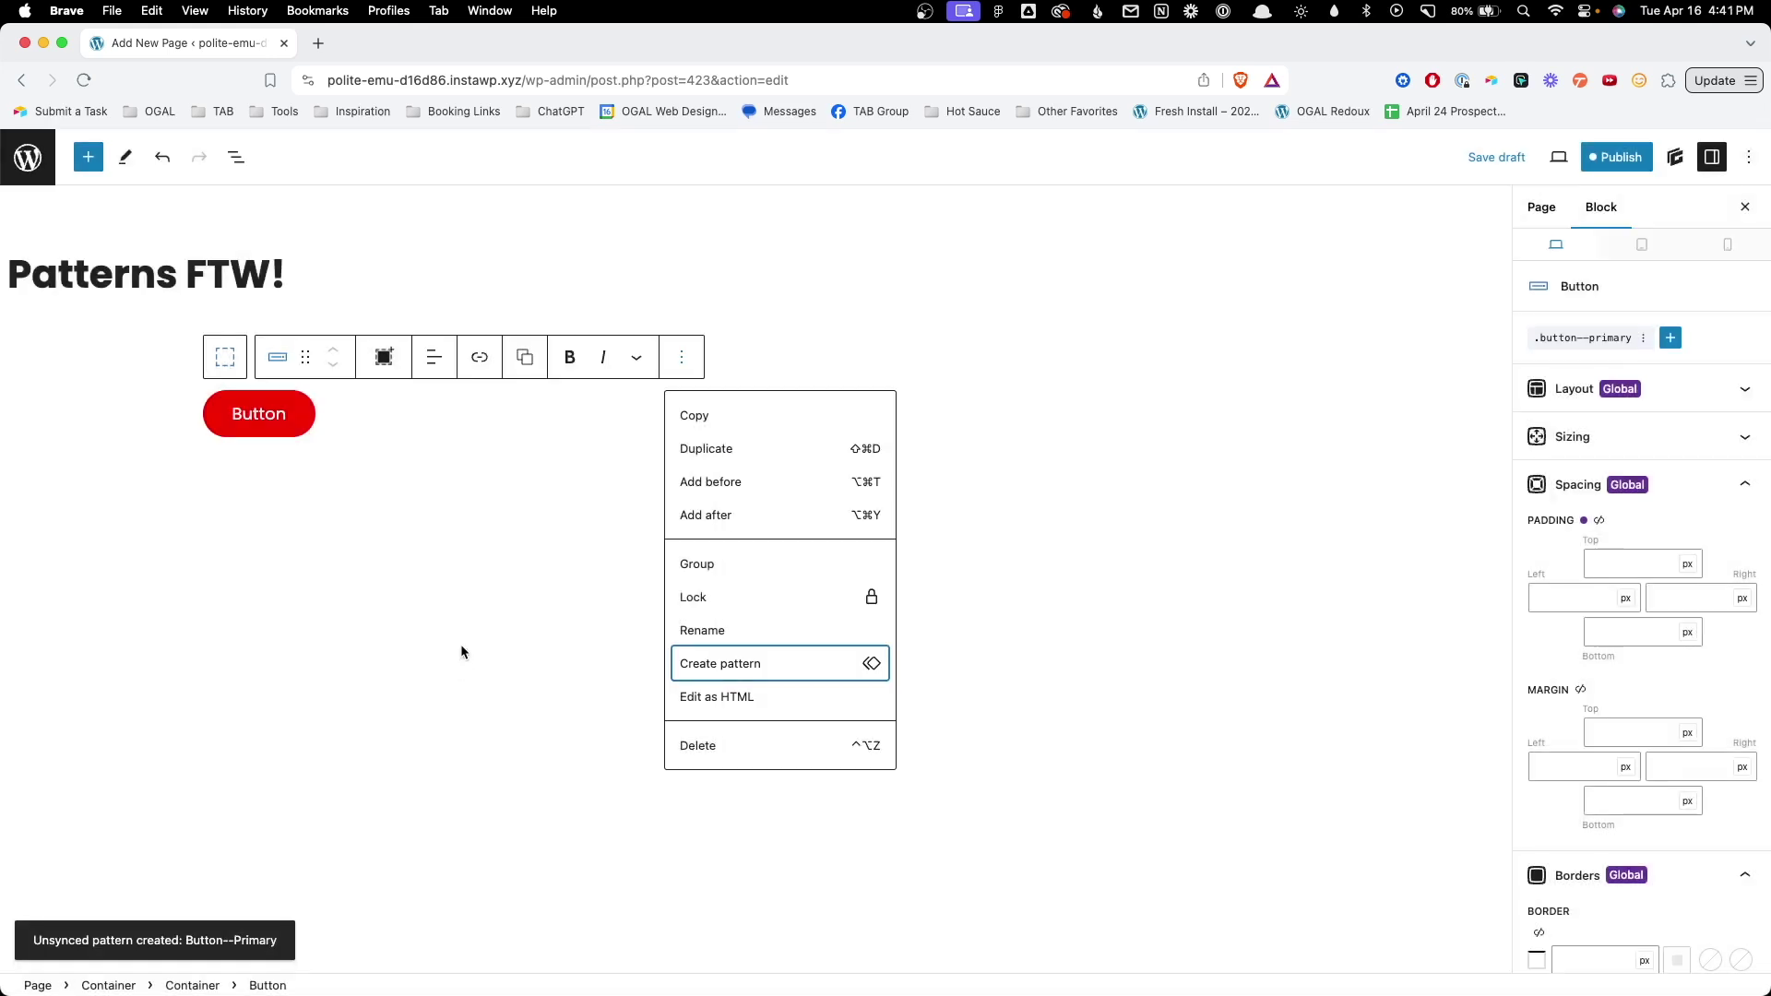
{"action": "left_click", "coordinate": [461, 643]}
{"action": "left_click", "coordinate": [334, 449]}
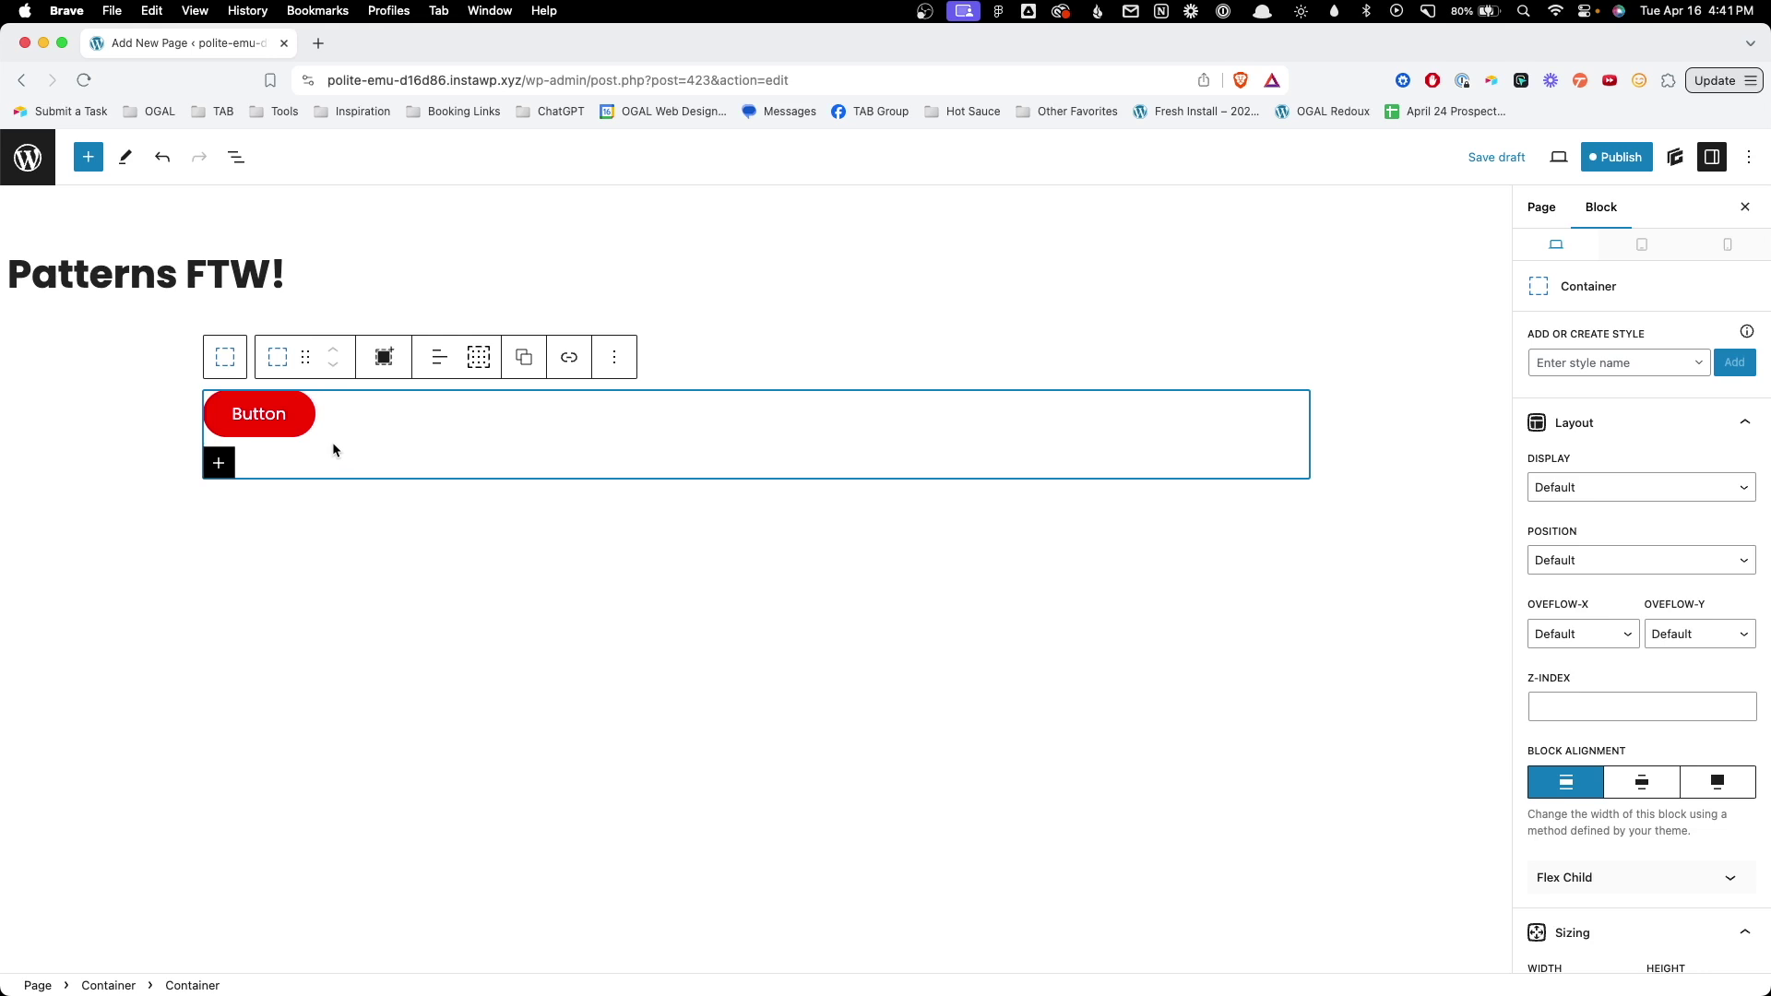
Step: Add a second red button from the Button--Primary pattern via a 'butt' search
{"action": "left_click", "coordinate": [220, 464]}
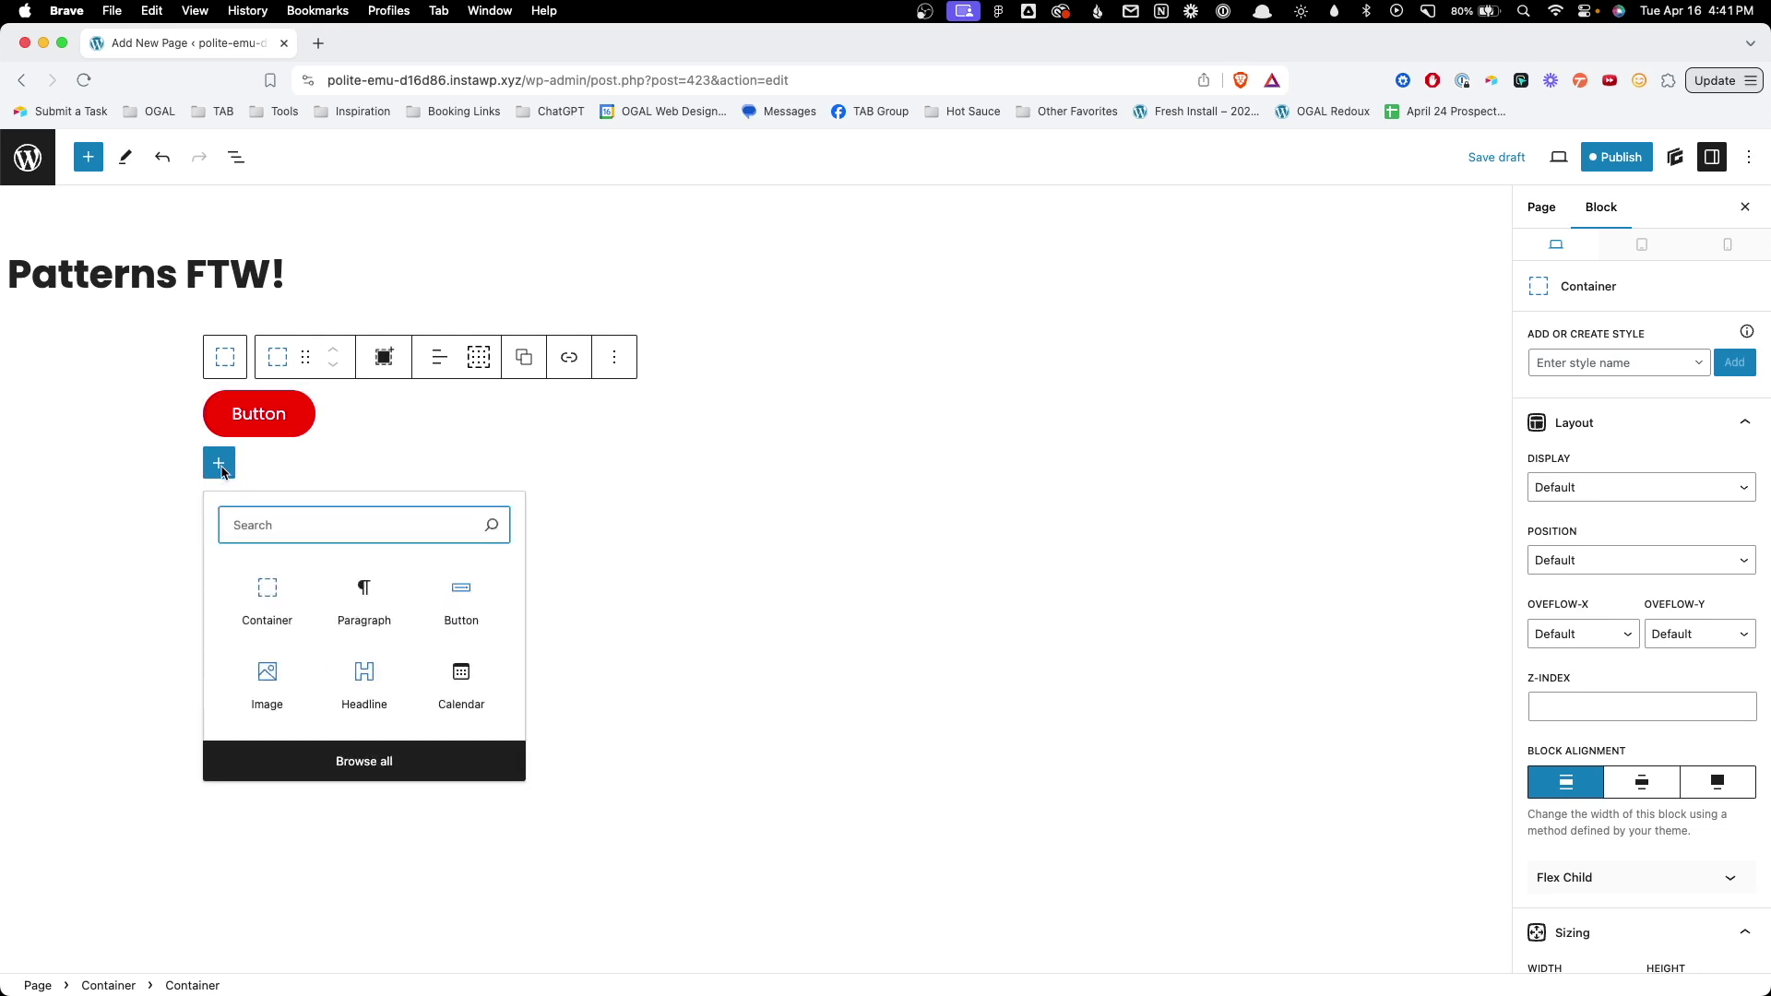
{"action": "type", "text": "butt"}
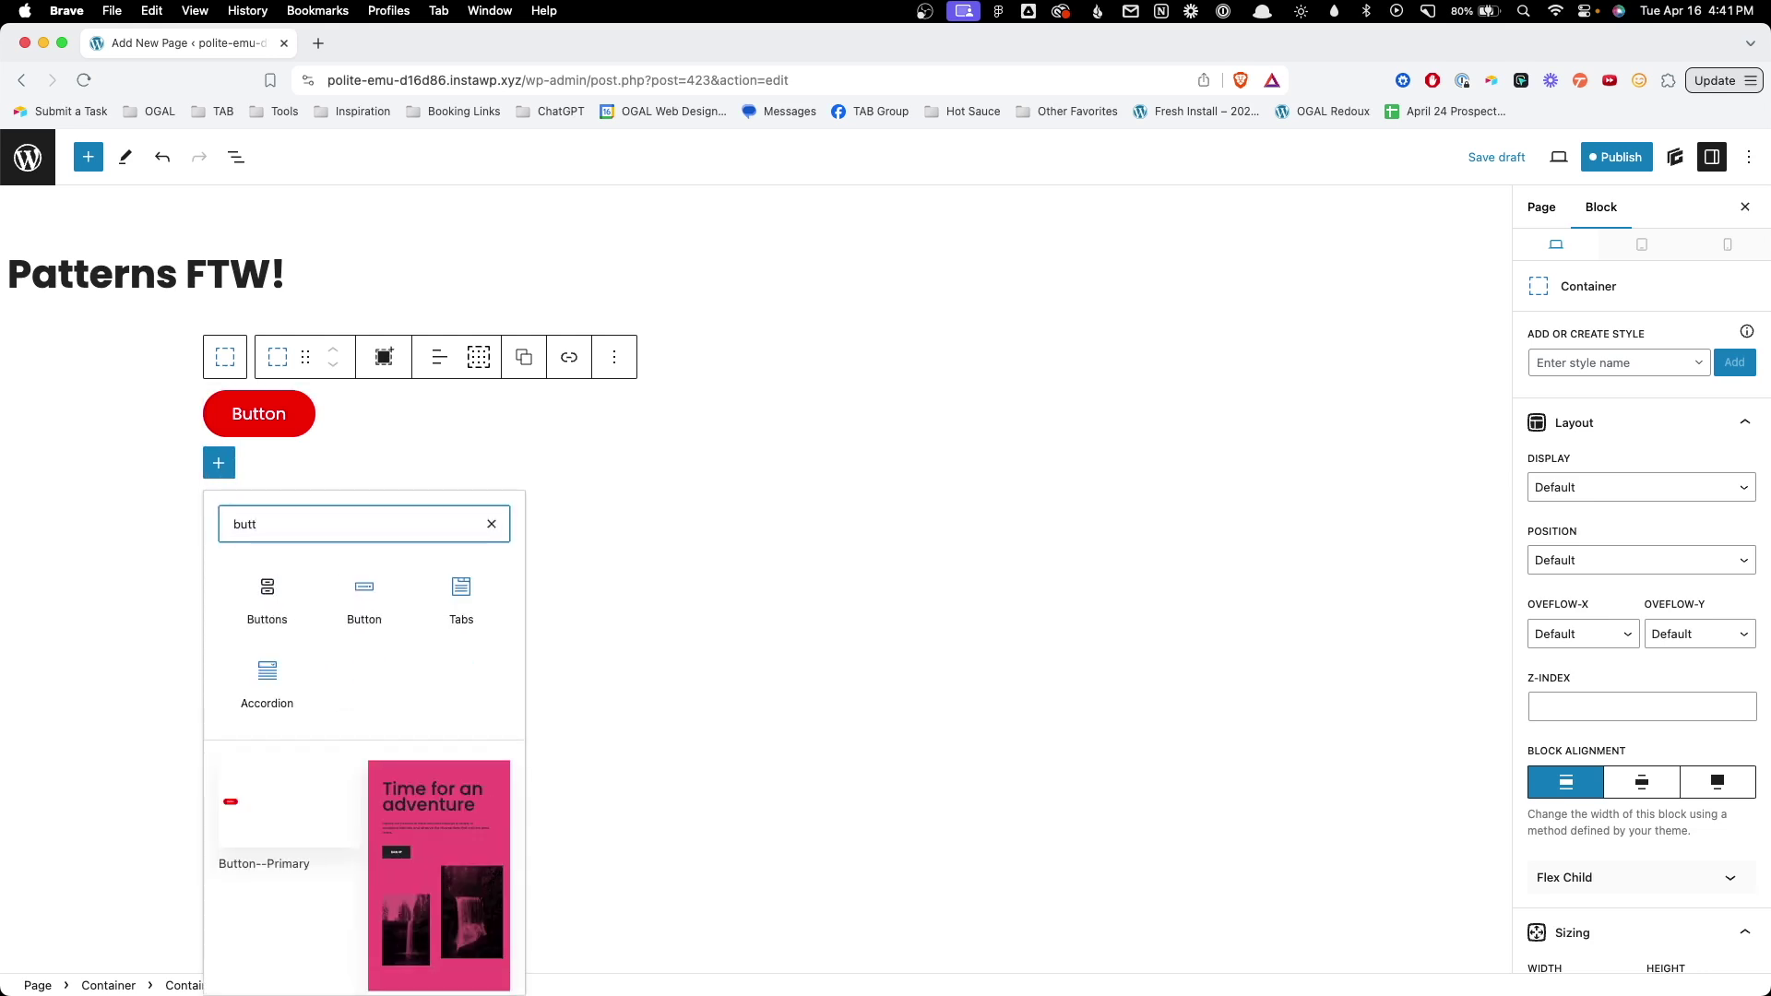
{"action": "left_click", "coordinate": [254, 818]}
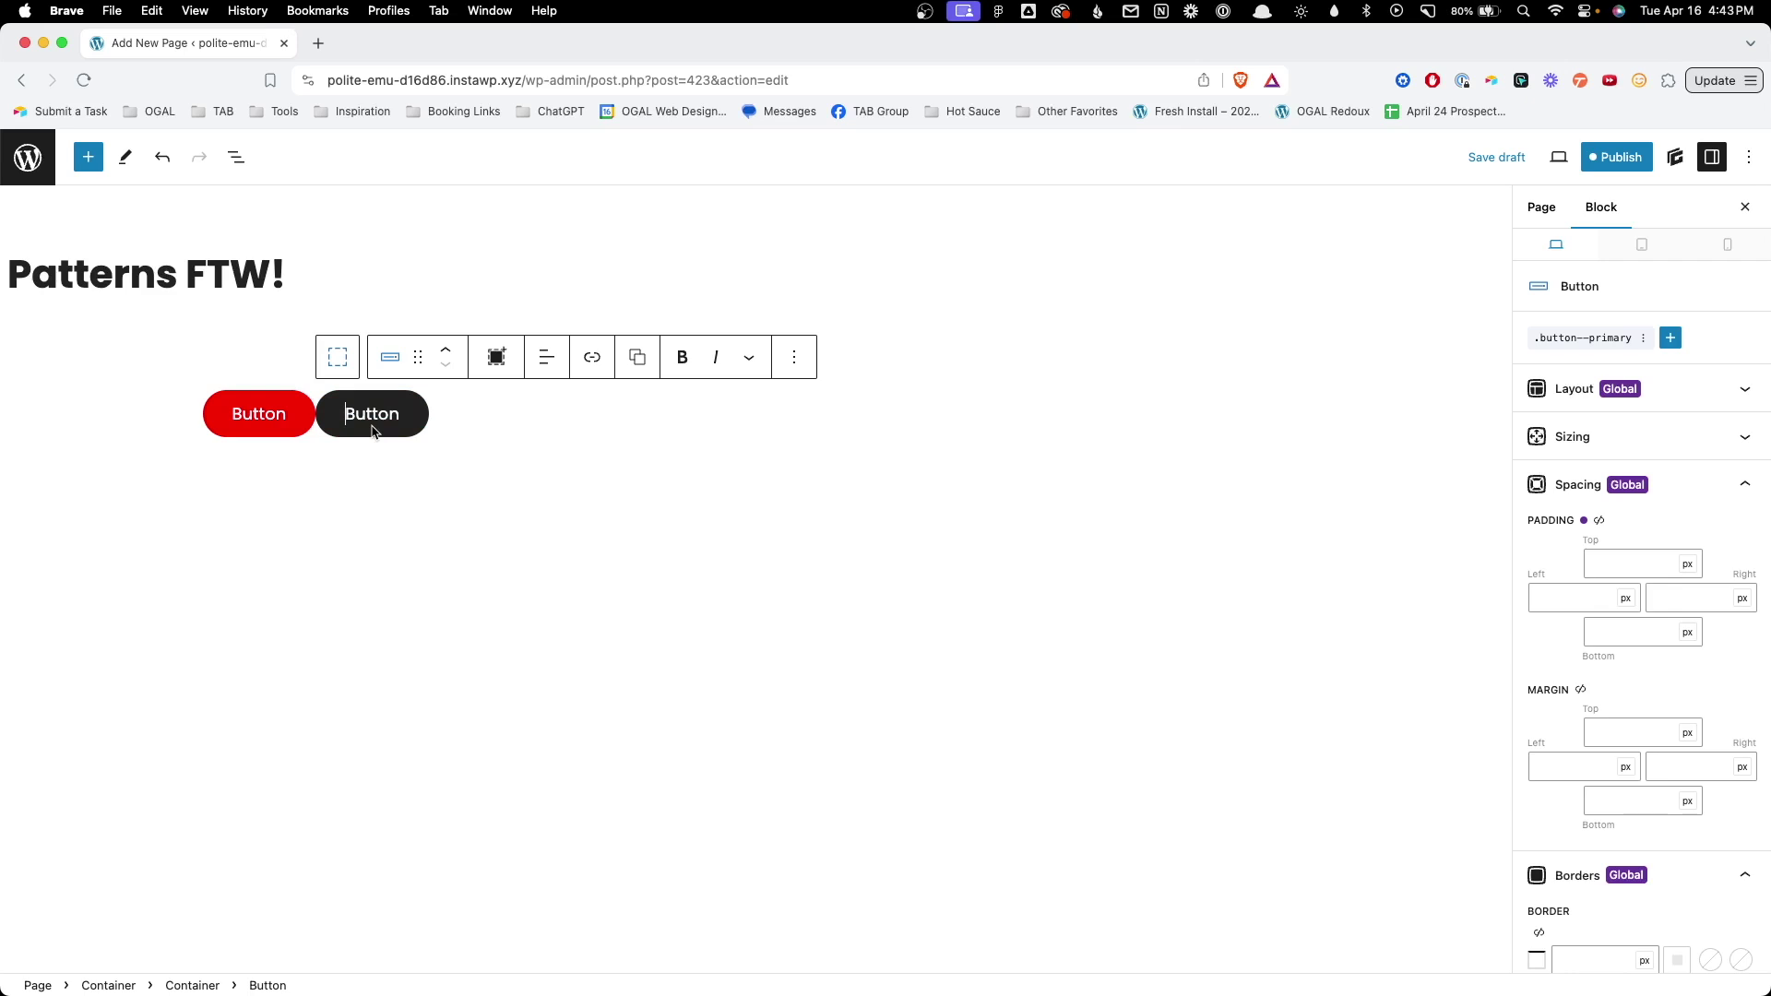
{"action": "left_click", "coordinate": [1601, 340]}
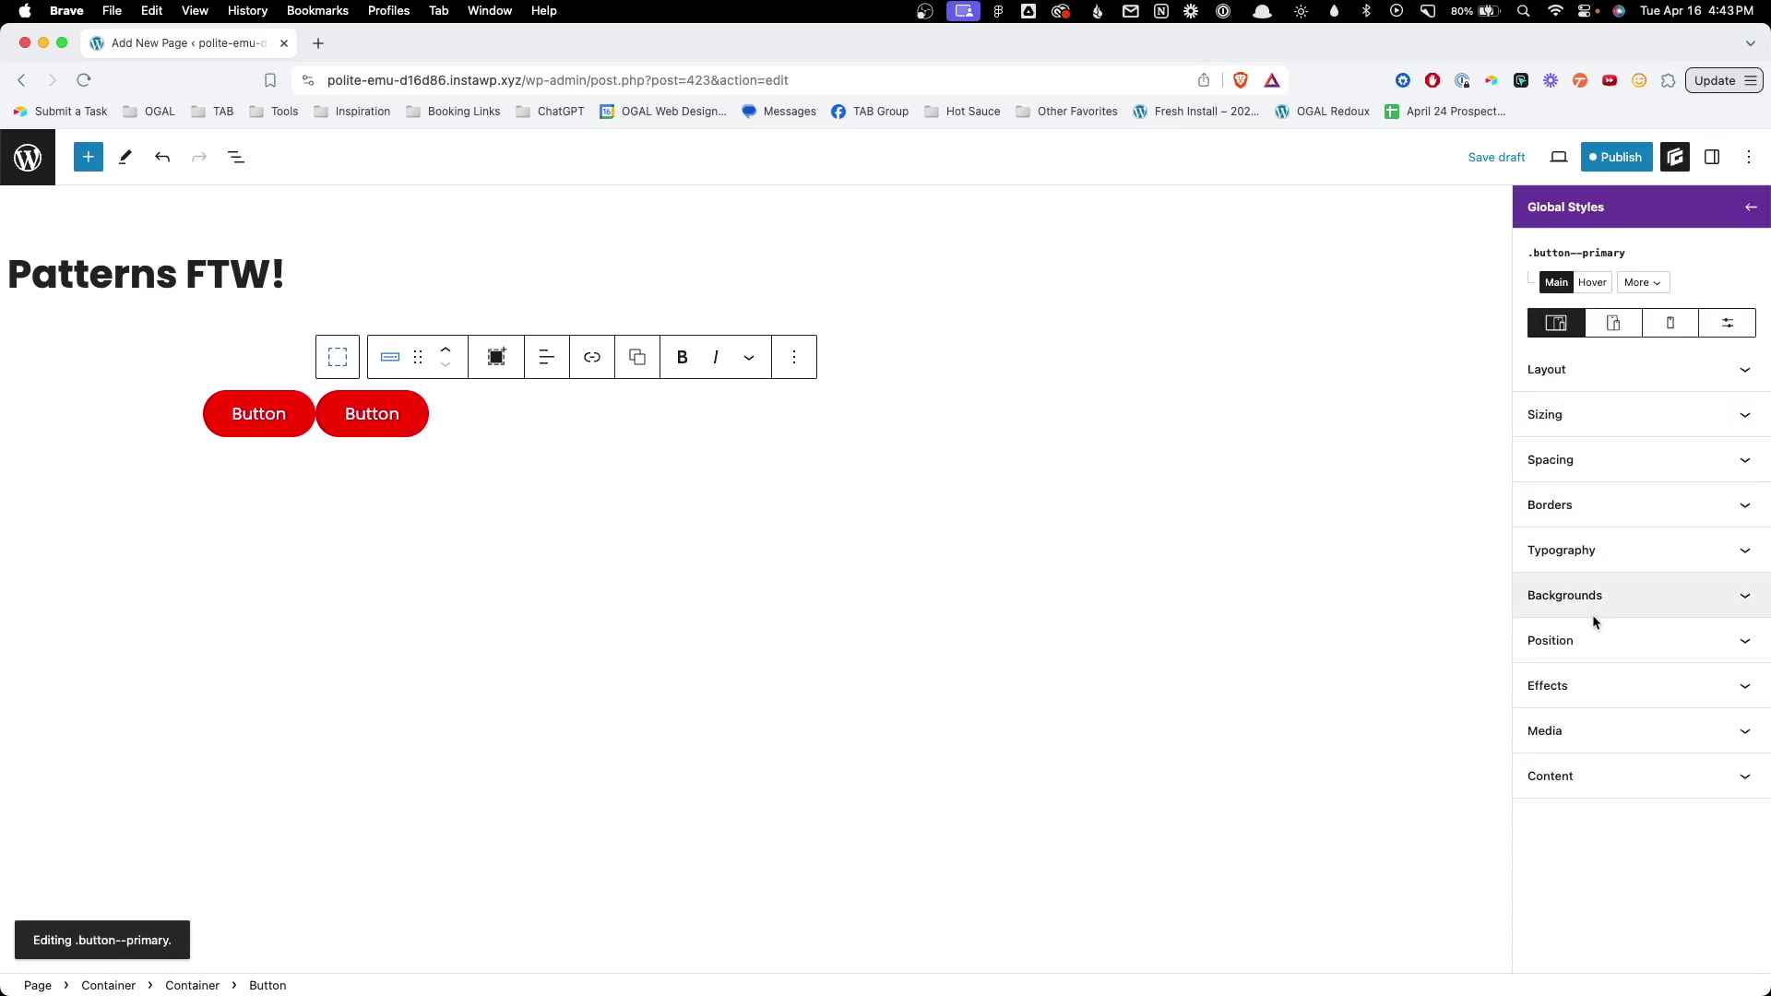
Step: Pick the blue accent swatch for the .button--primary background in Global Styles
{"action": "left_click", "coordinate": [1591, 612]}
{"action": "left_click", "coordinate": [1542, 700]}
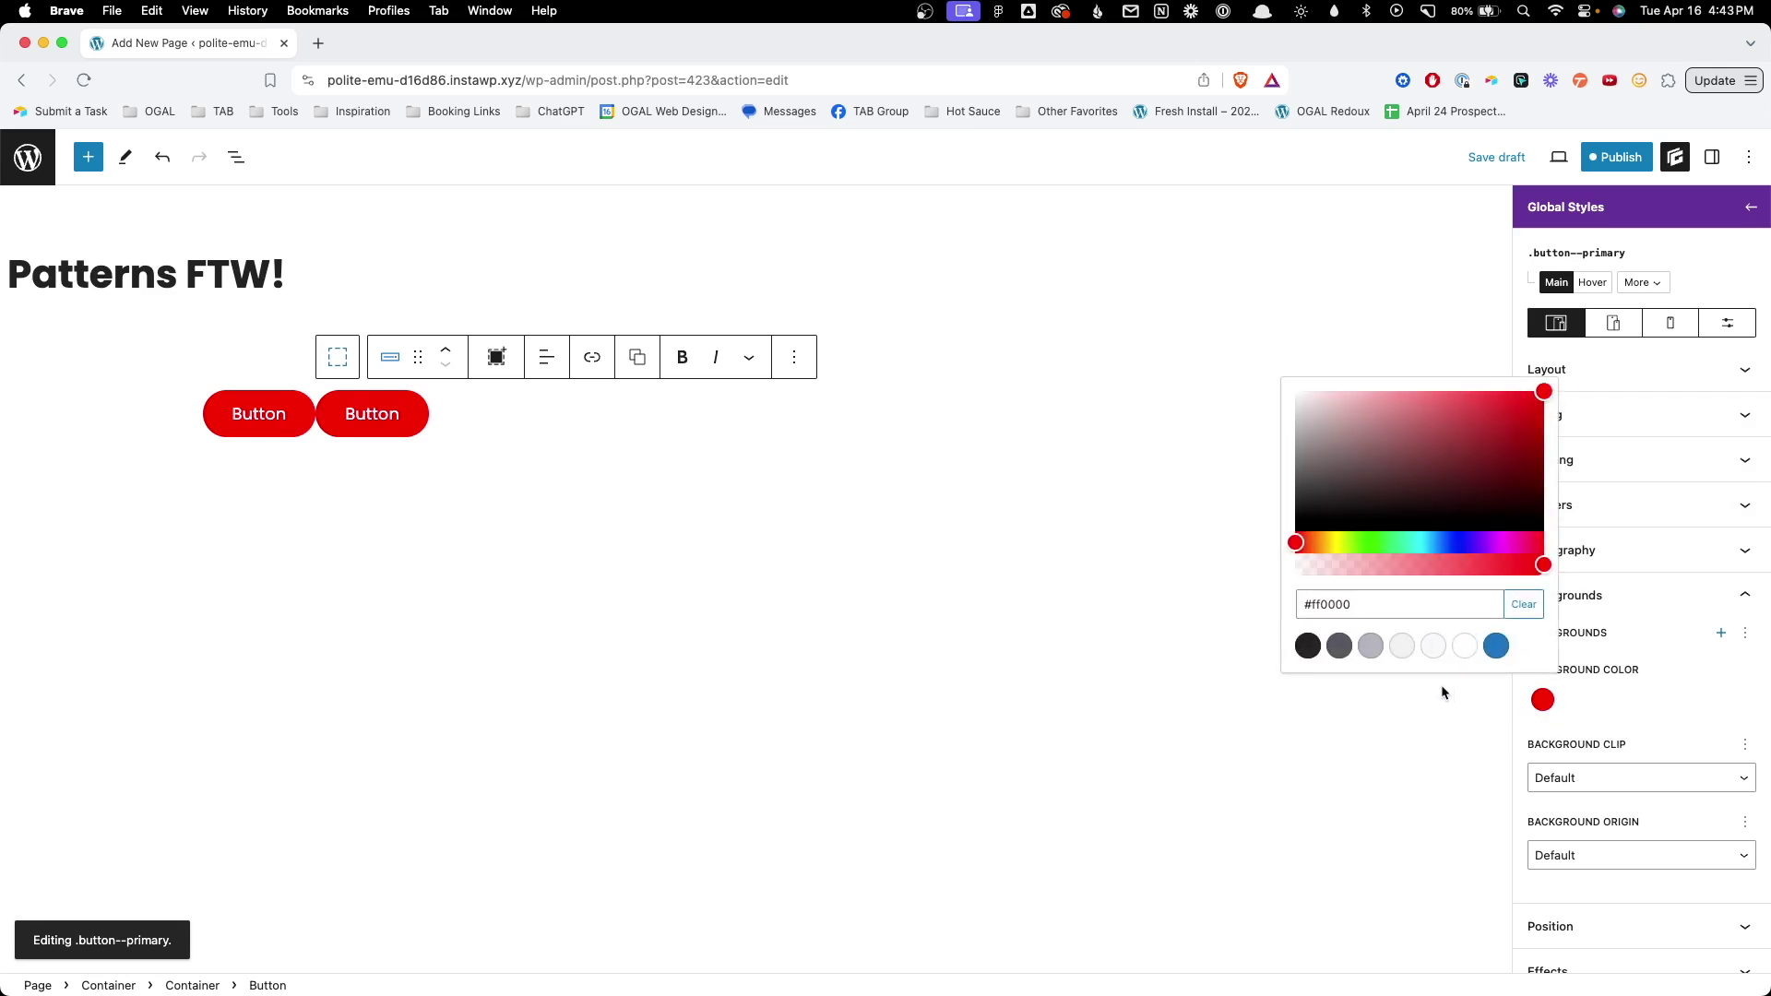
{"action": "left_click", "coordinate": [1496, 645]}
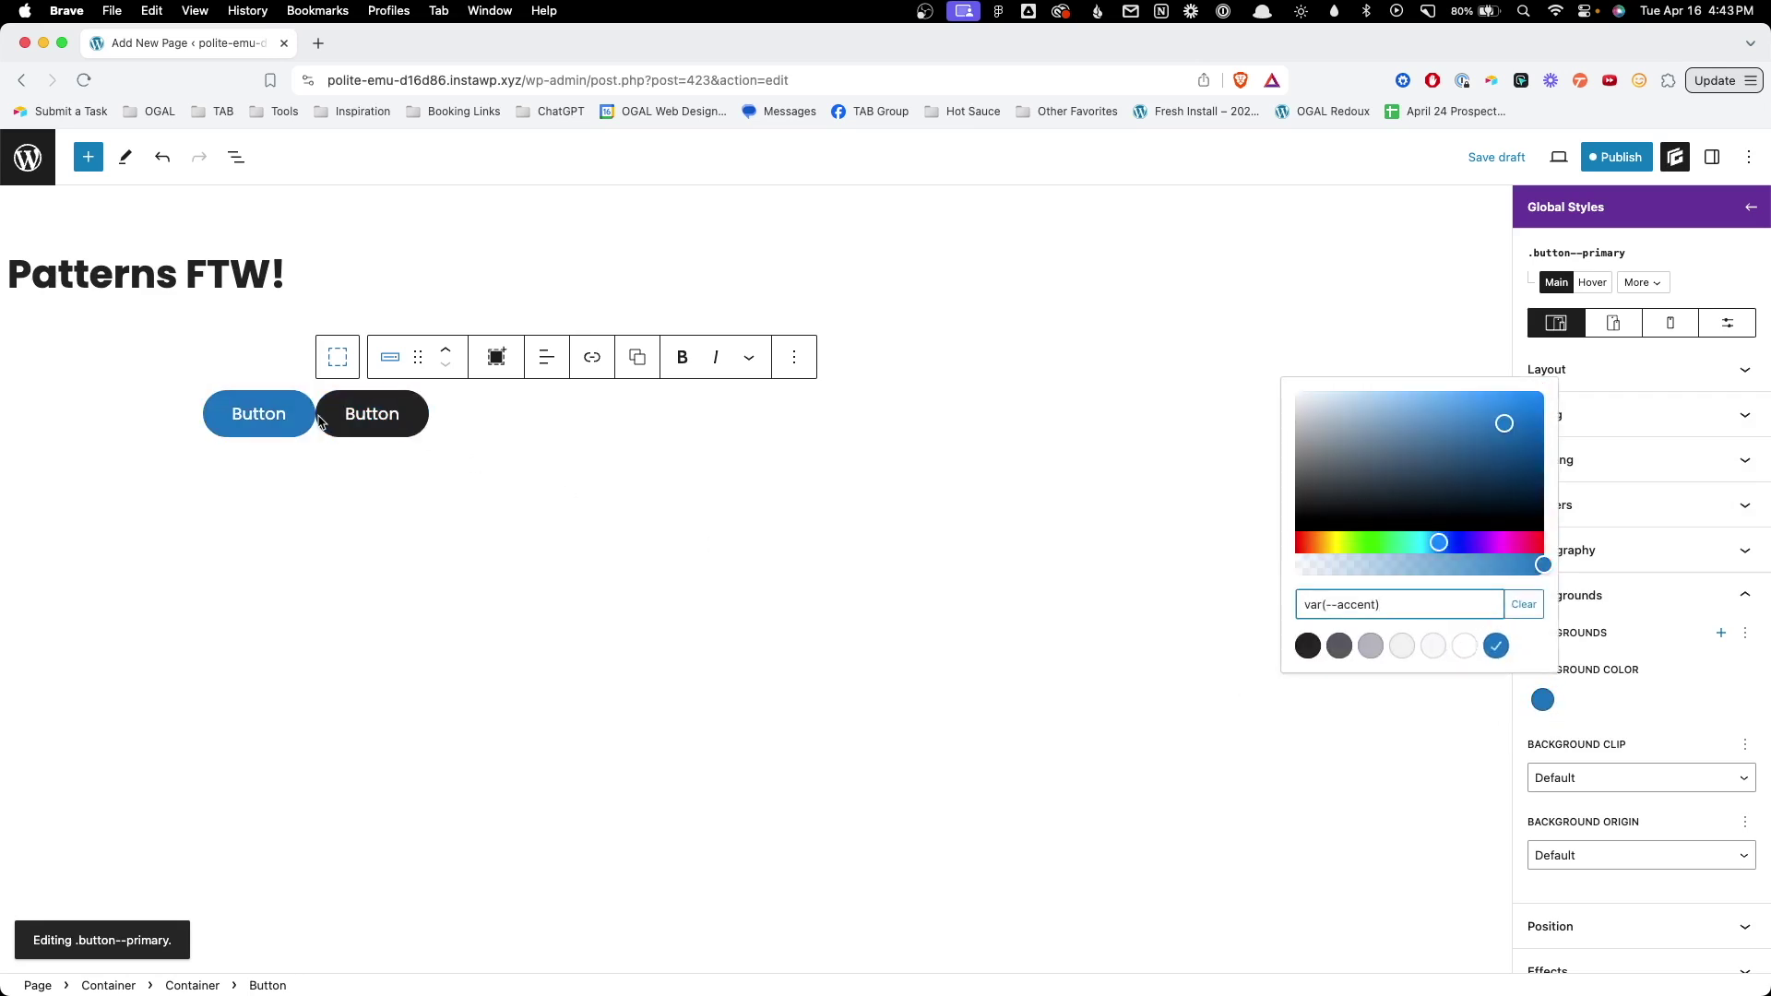